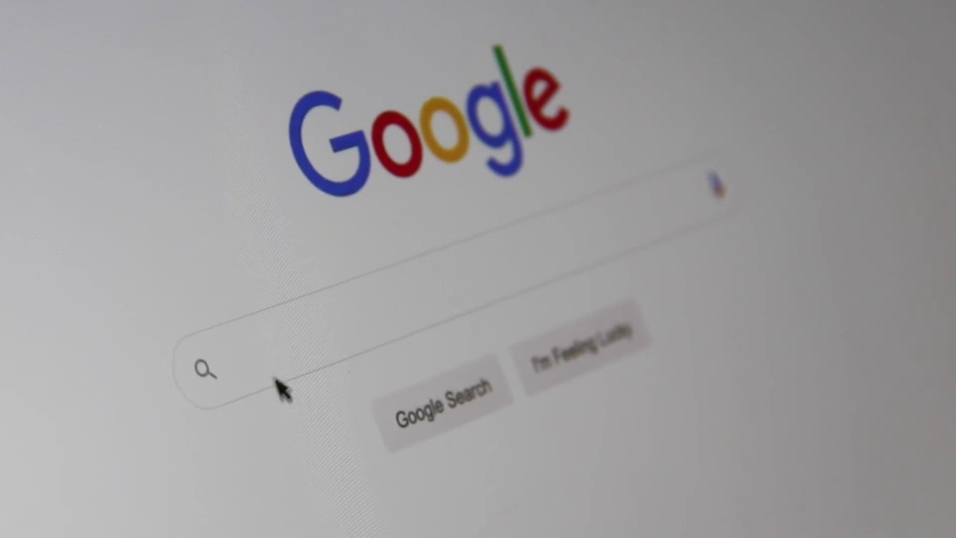
# From the Mailchimp home dashboard, open a new blank browser tab beside it
pyautogui.click(234, 367)
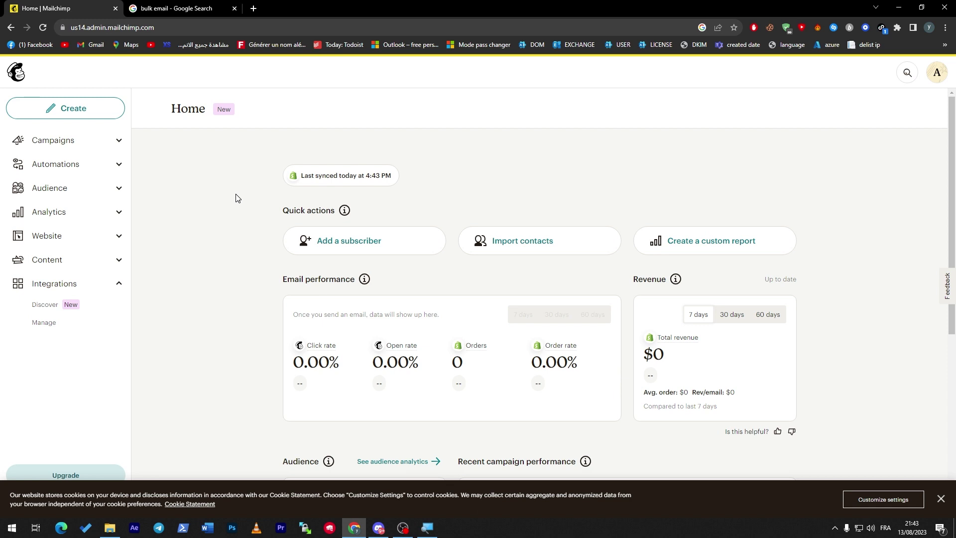
pyautogui.click(253, 9)
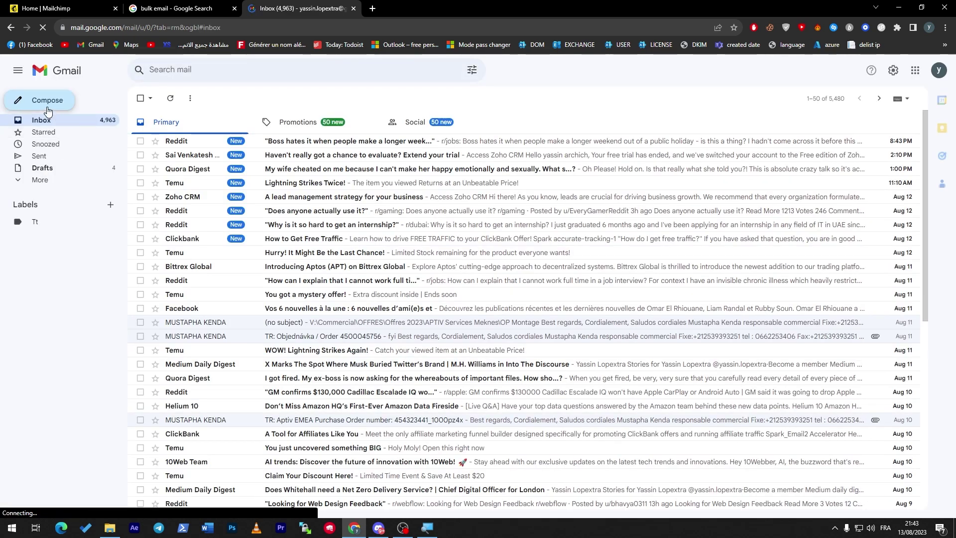
# Draft a Gmail test message to a recipient, subject 'eazezae' and body 'azeza', then close it
pyautogui.click(48, 111)
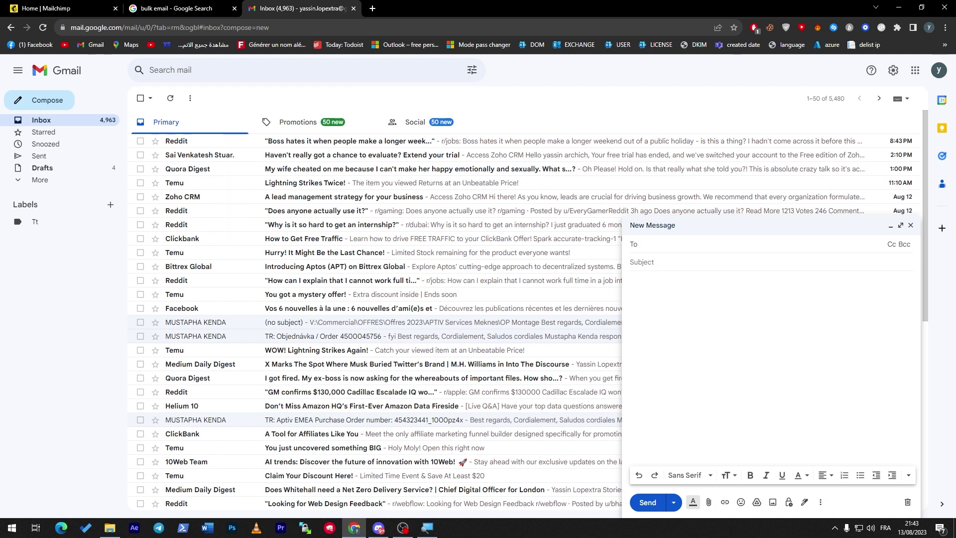
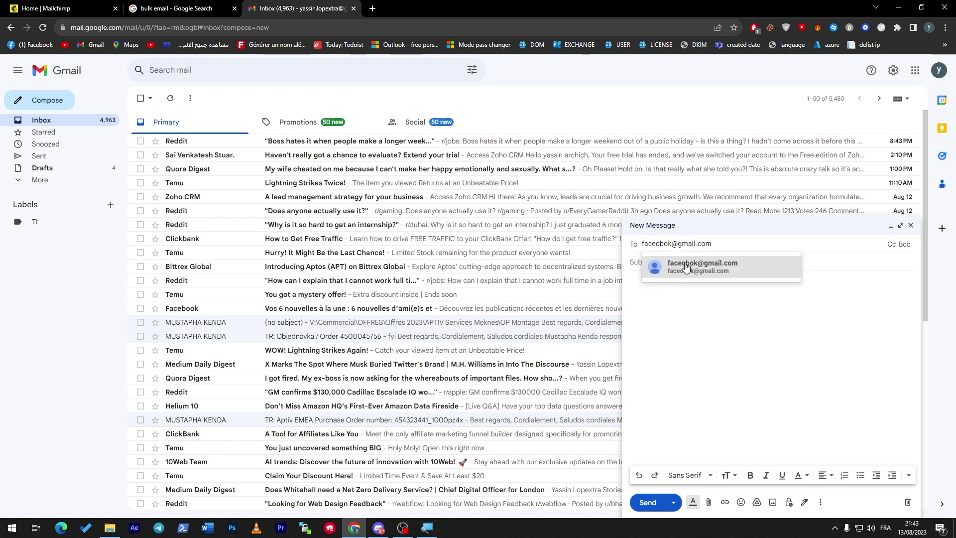
pyautogui.press('Return')
pyautogui.click(667, 270)
pyautogui.write('eazezae')
pyautogui.click(654, 288)
pyautogui.write('azeza')
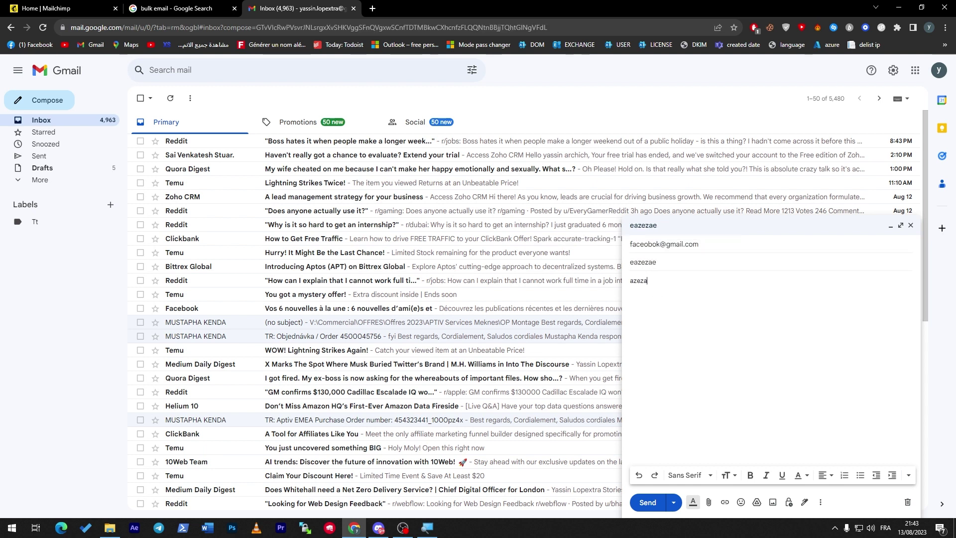
pyautogui.click(745, 244)
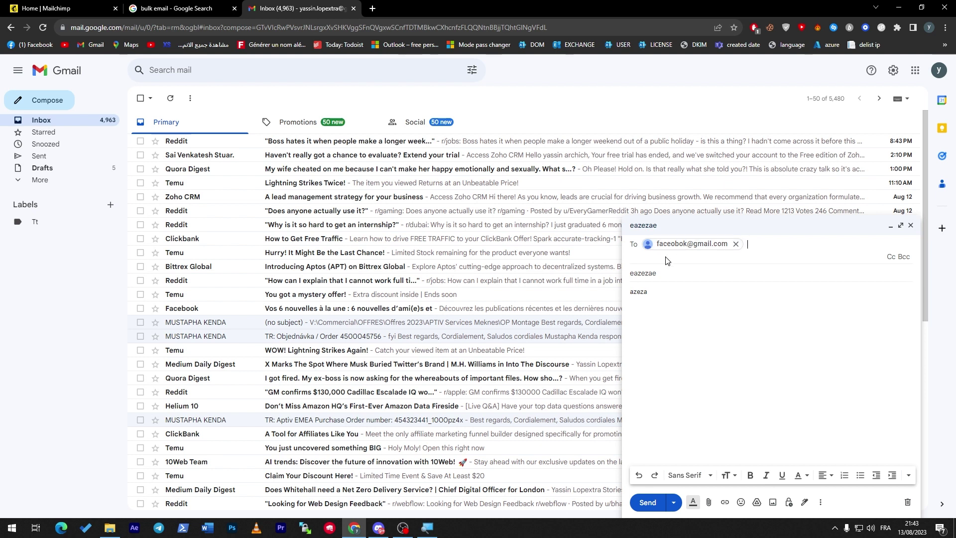
pyautogui.moveTo(692, 247)
pyautogui.click(910, 225)
# Switch to the 'bulk email' Google Search results to read its definition
pyautogui.click(179, 8)
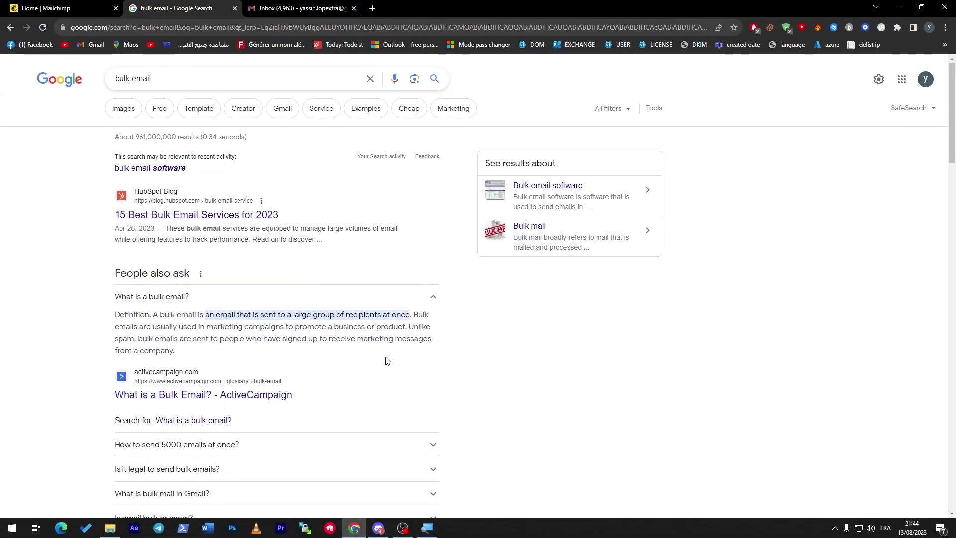
# Close the Google Search and Gmail tabs and open Mailchimp's Create page
pyautogui.click(98, 5)
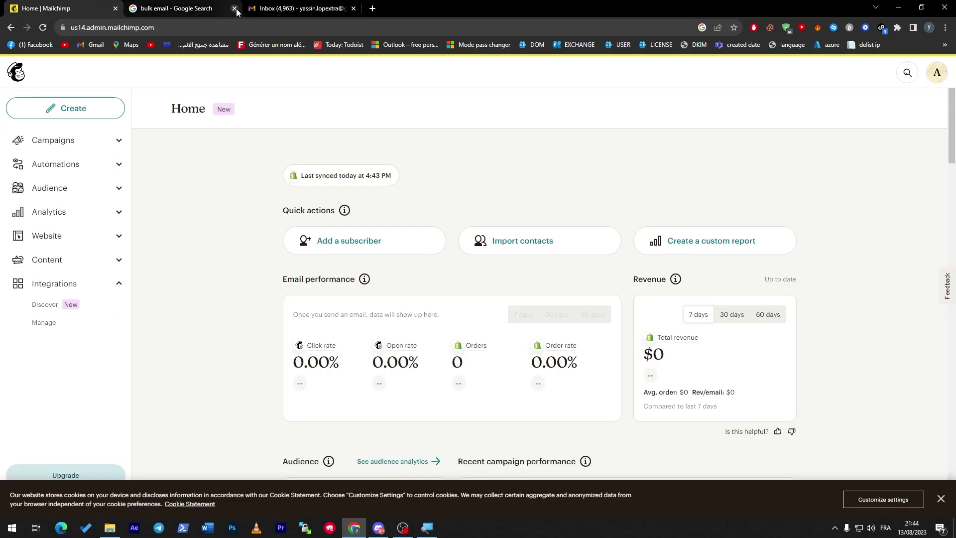
pyautogui.click(217, 9)
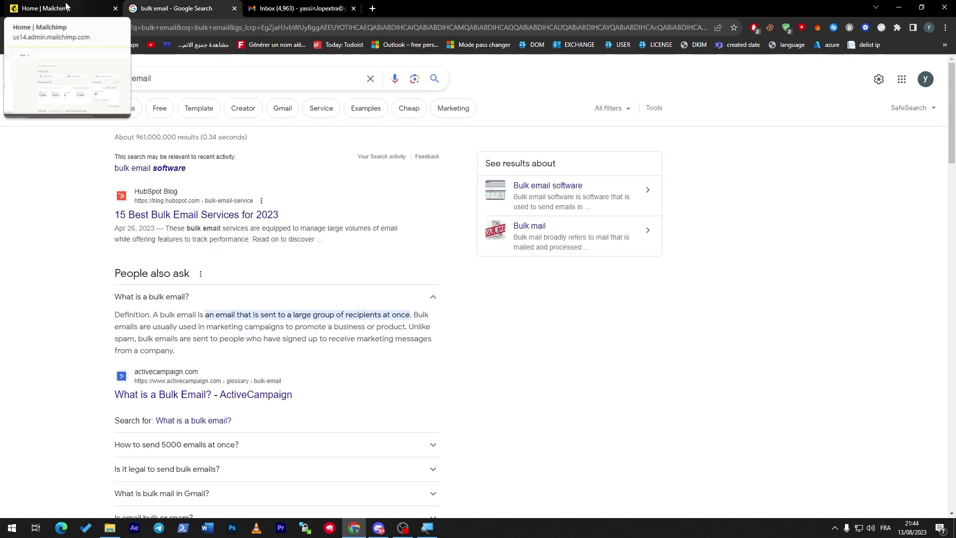
pyautogui.click(66, 6)
pyautogui.click(234, 9)
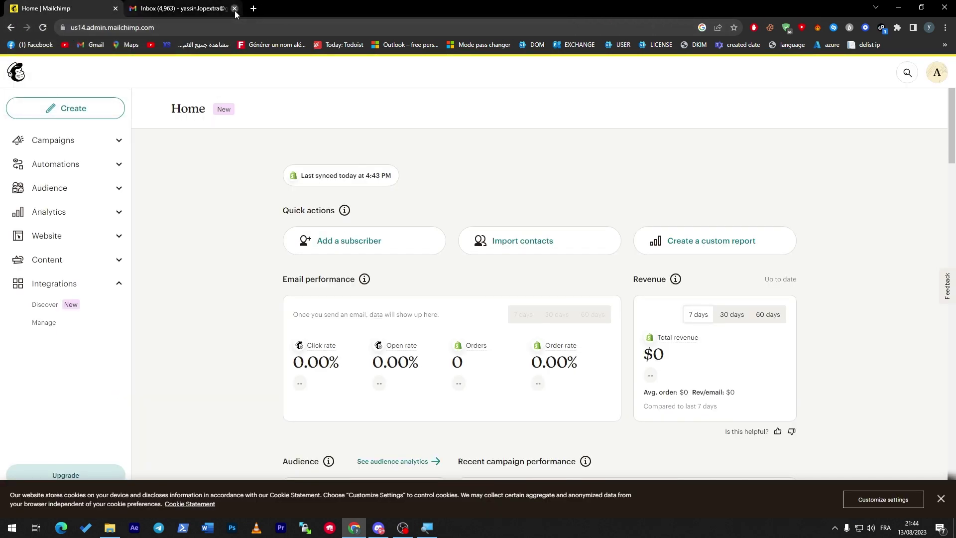
pyautogui.click(234, 9)
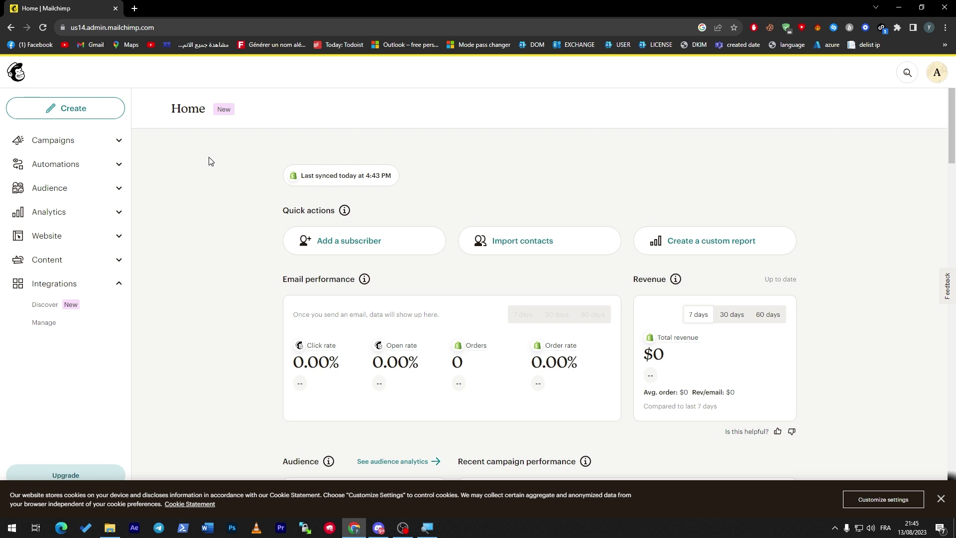
pyautogui.click(99, 110)
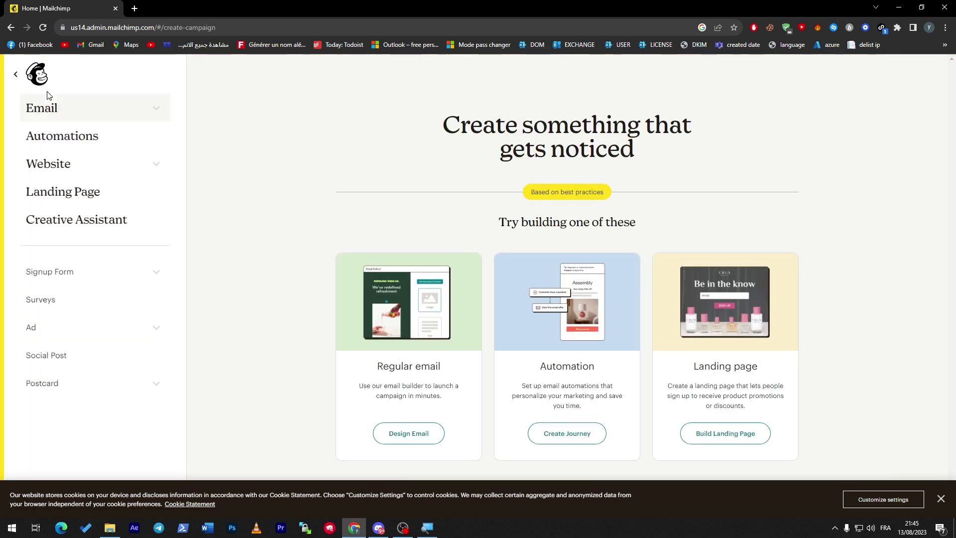
# Create a Regular email named 'Marketing For T-shirt' and begin its setup
pyautogui.click(52, 112)
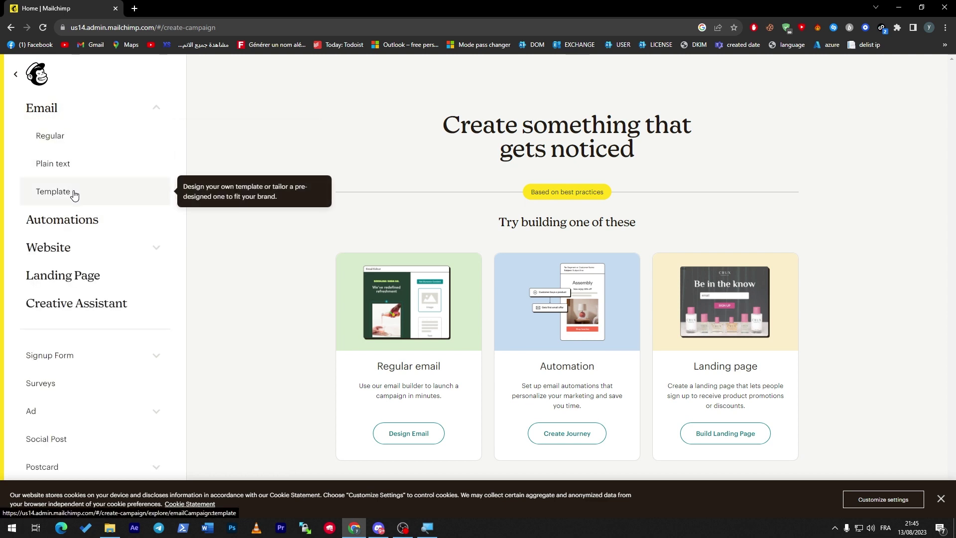
pyautogui.click(67, 144)
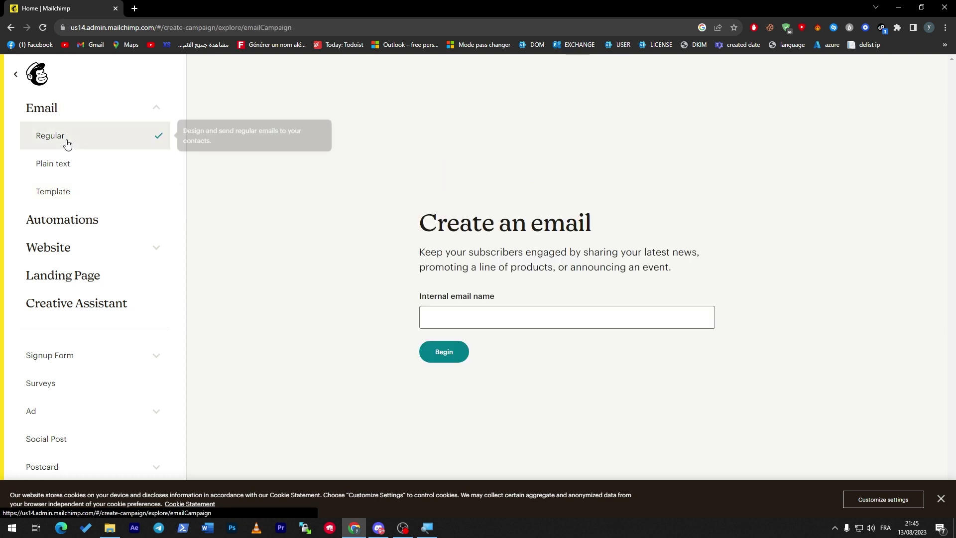
pyautogui.moveTo(426, 252); pyautogui.dragTo(500, 252)
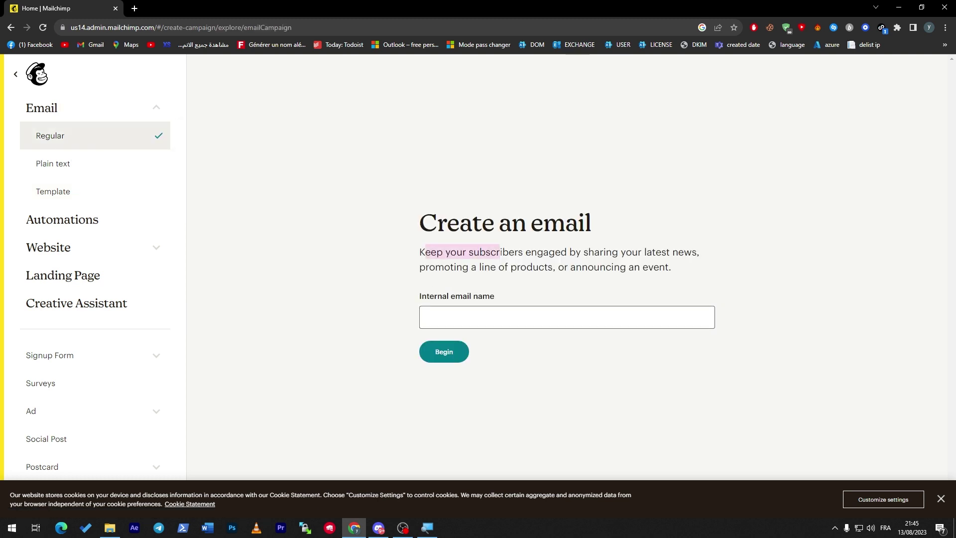
pyautogui.click(445, 308)
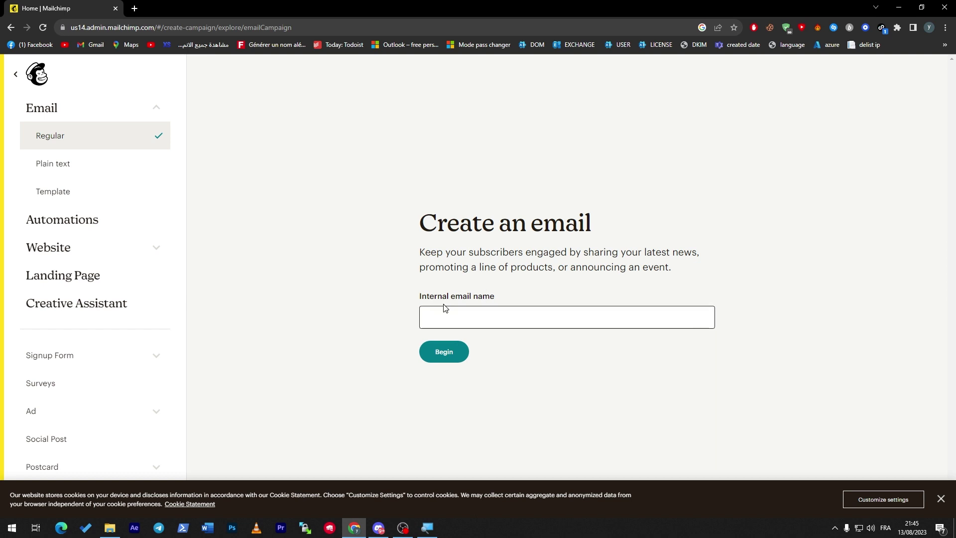
pyautogui.click(427, 317)
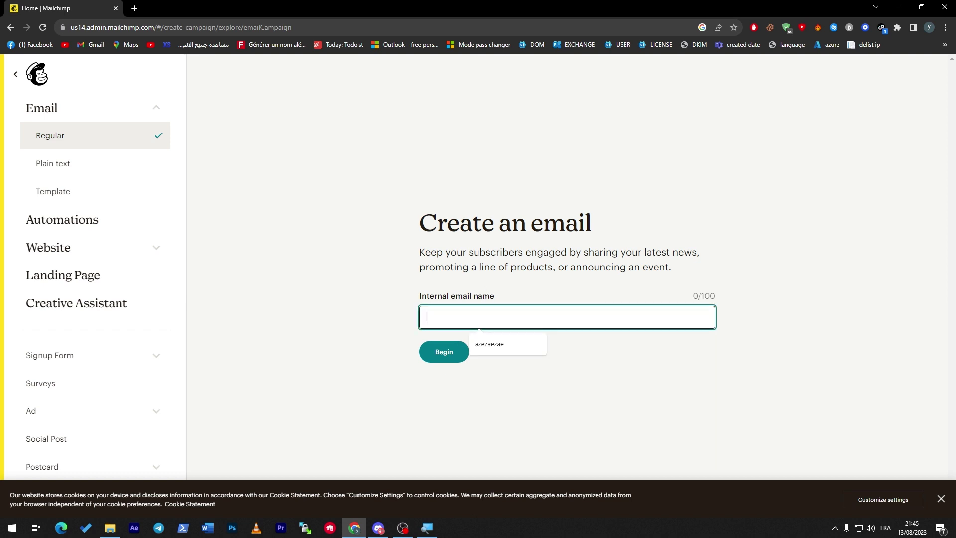
pyautogui.write('Marketing For T')
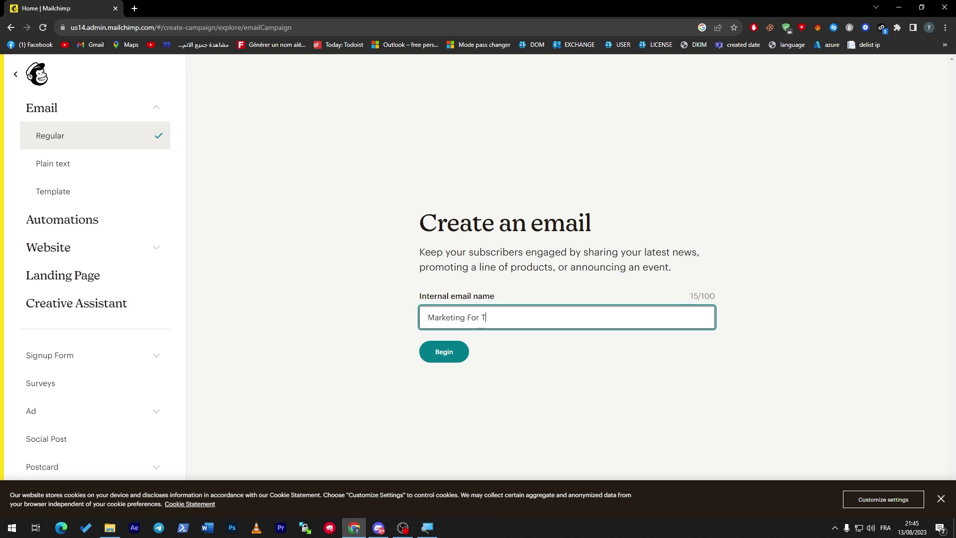
pyautogui.write('-shirt')
pyautogui.click(446, 352)
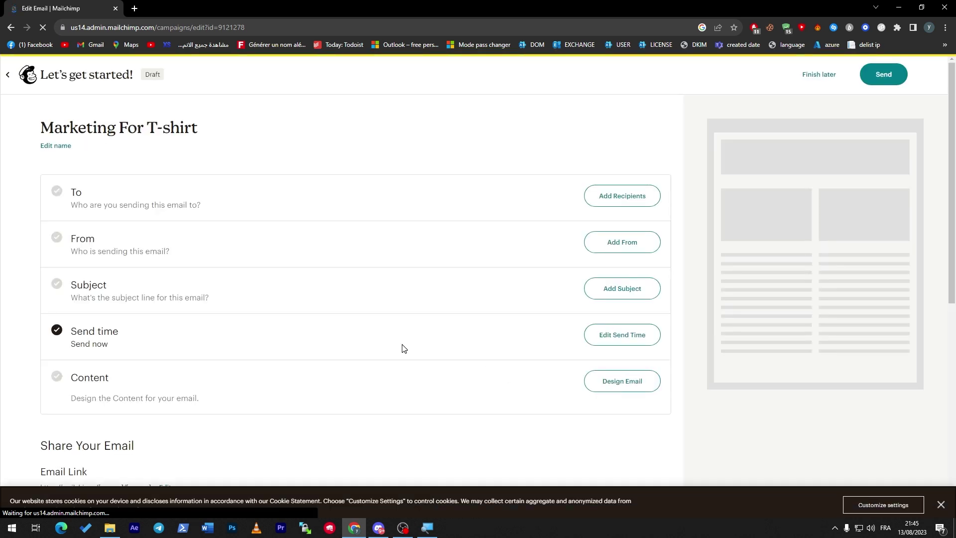
# Import one recipient by copy-and-paste, entering the contact's e-mail address, and continue to Organize
pyautogui.click(631, 196)
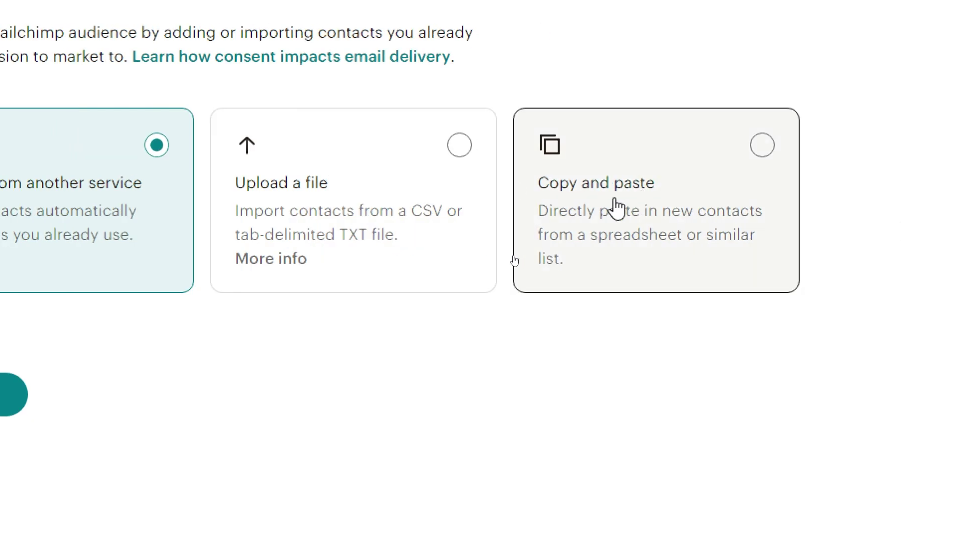
pyautogui.click(589, 219)
pyautogui.click(363, 401)
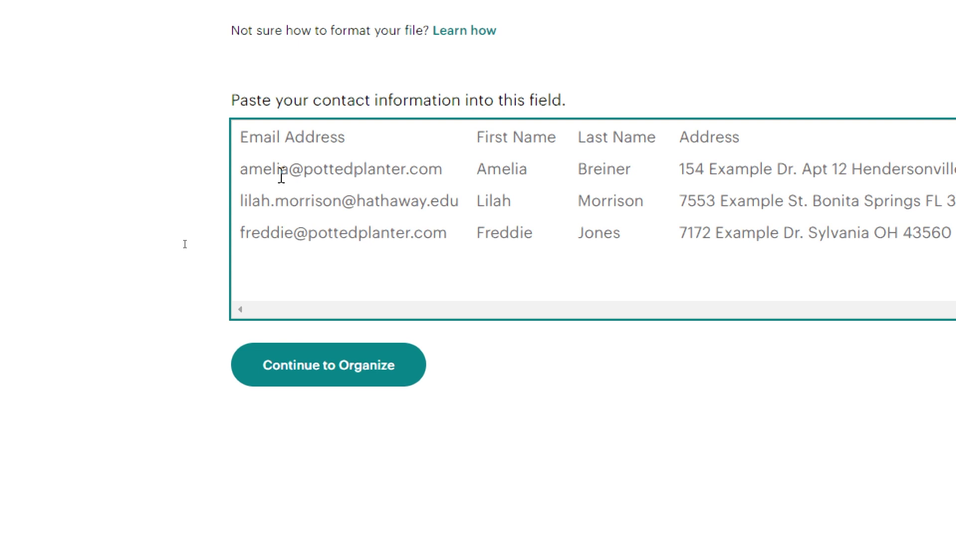
pyautogui.click(281, 174)
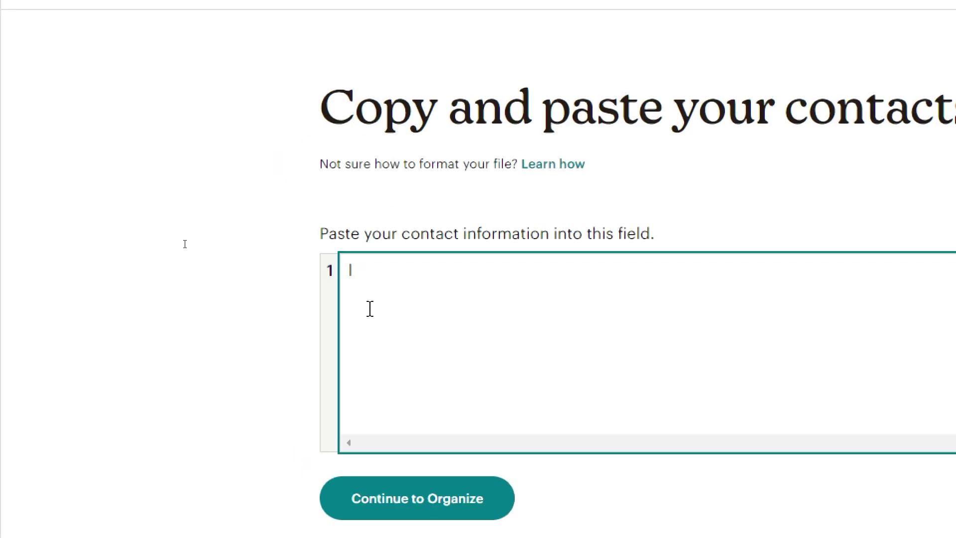
pyautogui.write('l')
pyautogui.press('BackSpace')
pyautogui.write('l')
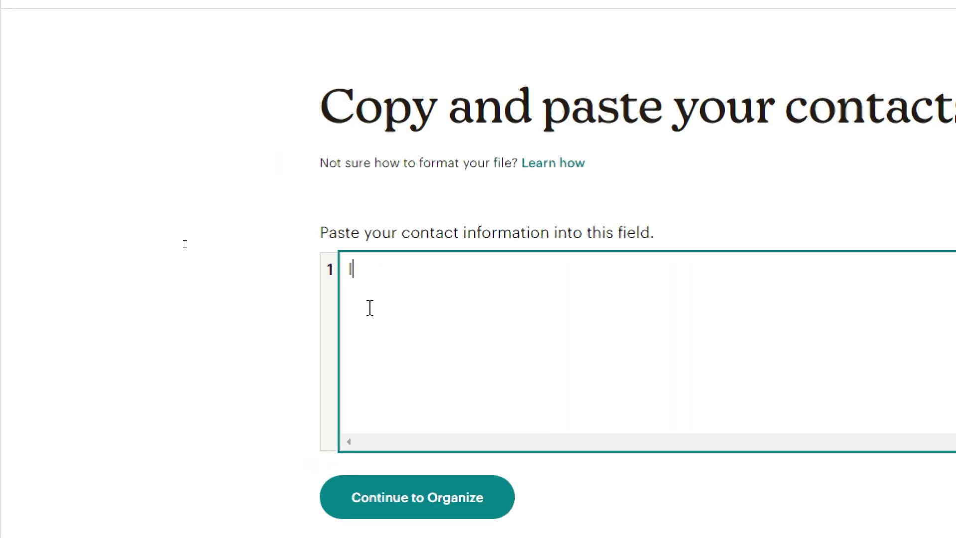
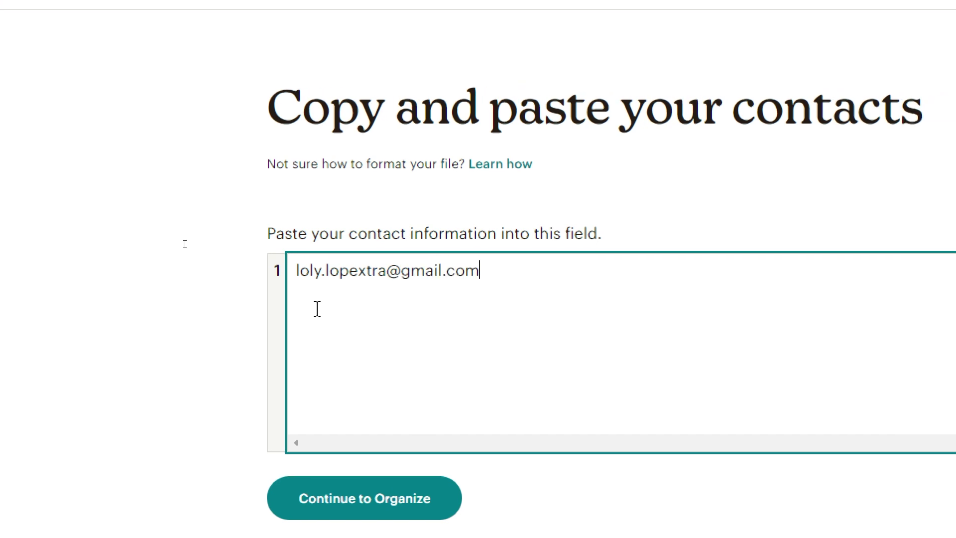
pyautogui.click(367, 508)
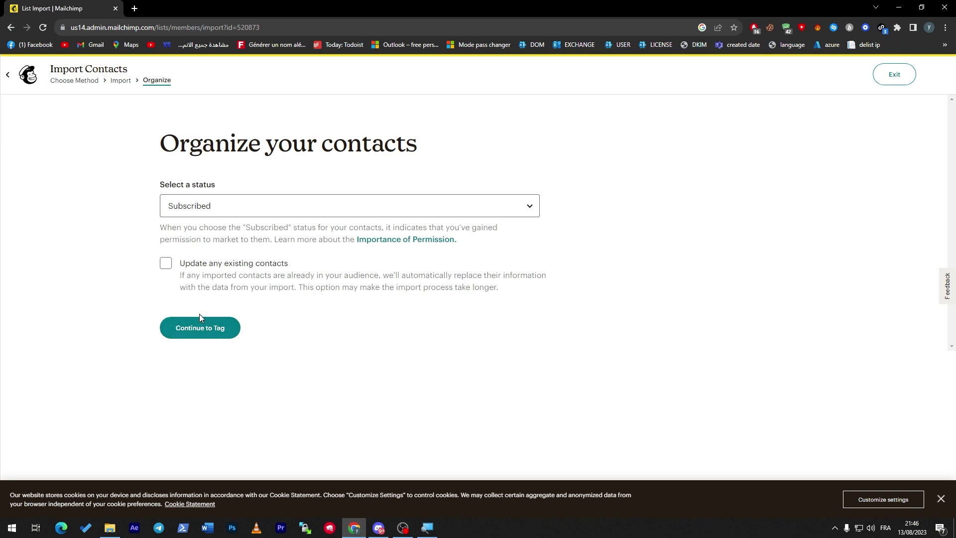
# Keep the import status Subscribed and enable updating any existing contacts
pyautogui.click(194, 211)
pyautogui.press('Down')
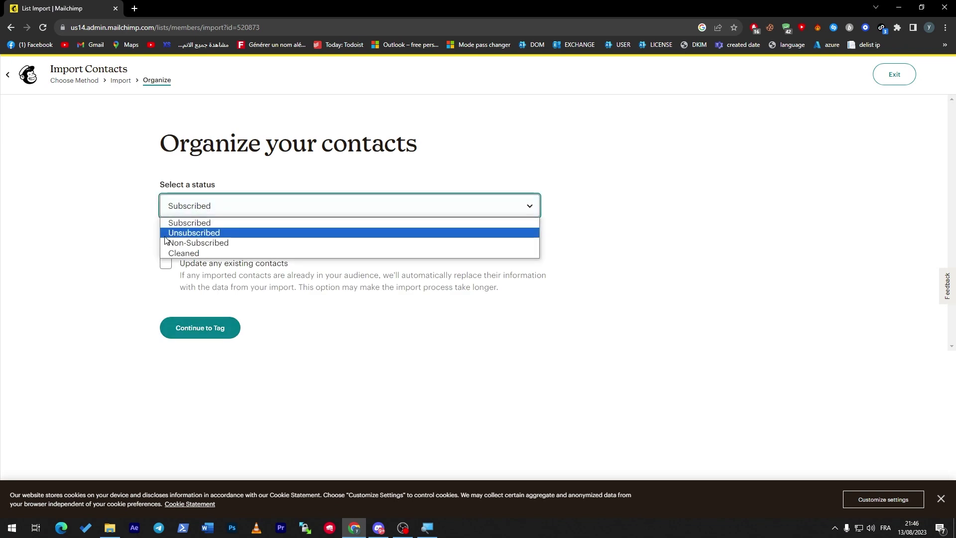
pyautogui.press('Up')
pyautogui.press('Return')
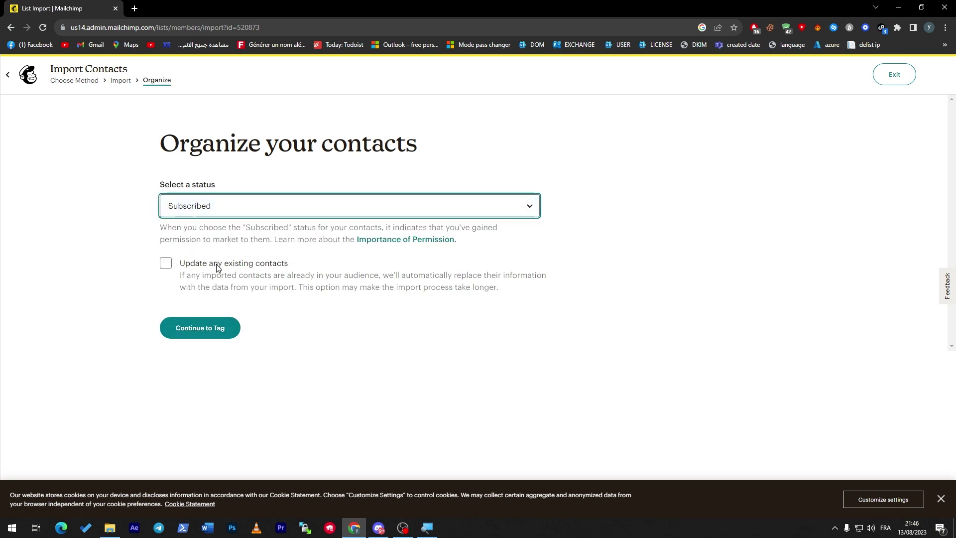
pyautogui.click(217, 268)
pyautogui.click(217, 335)
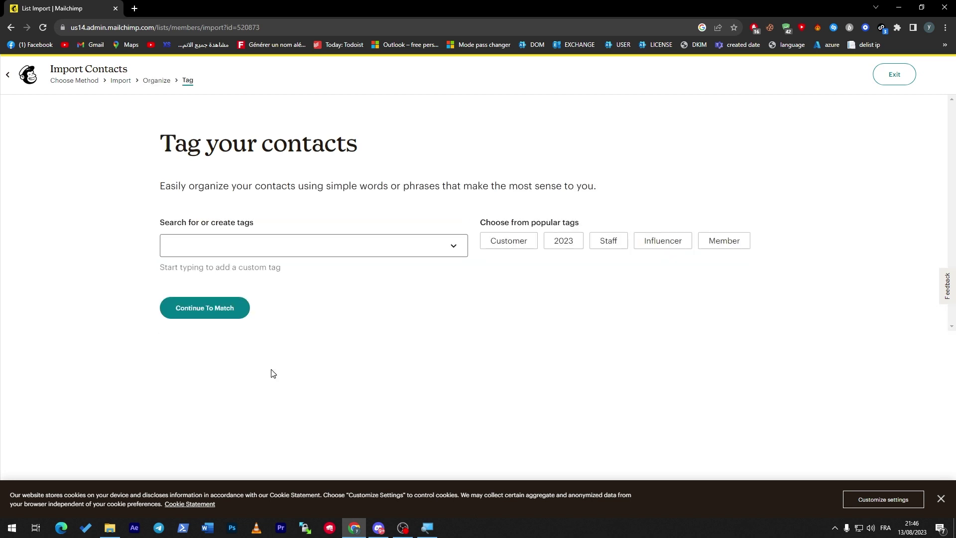
# Tag the imported contacts Staff, 2023, Customer, Influencer and Member
pyautogui.click(230, 232)
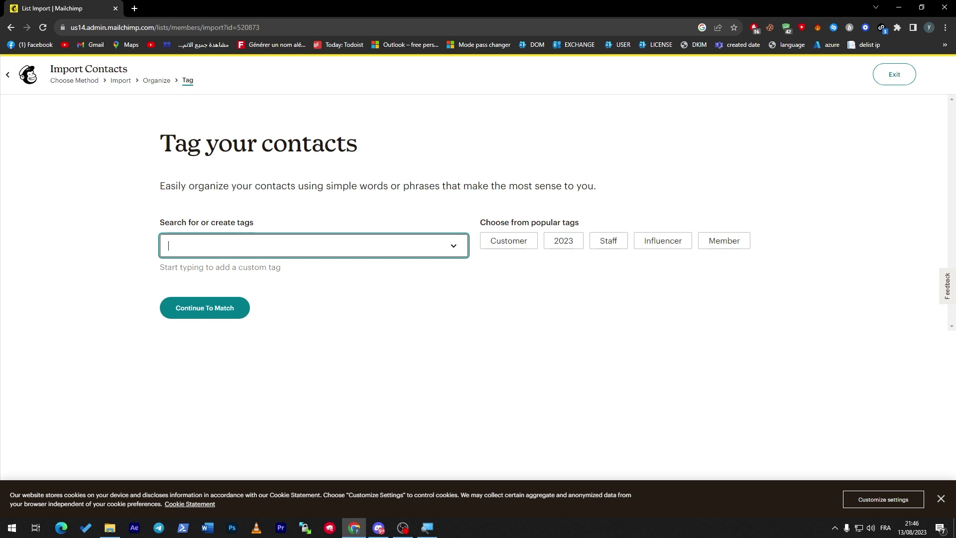
pyautogui.click(416, 284)
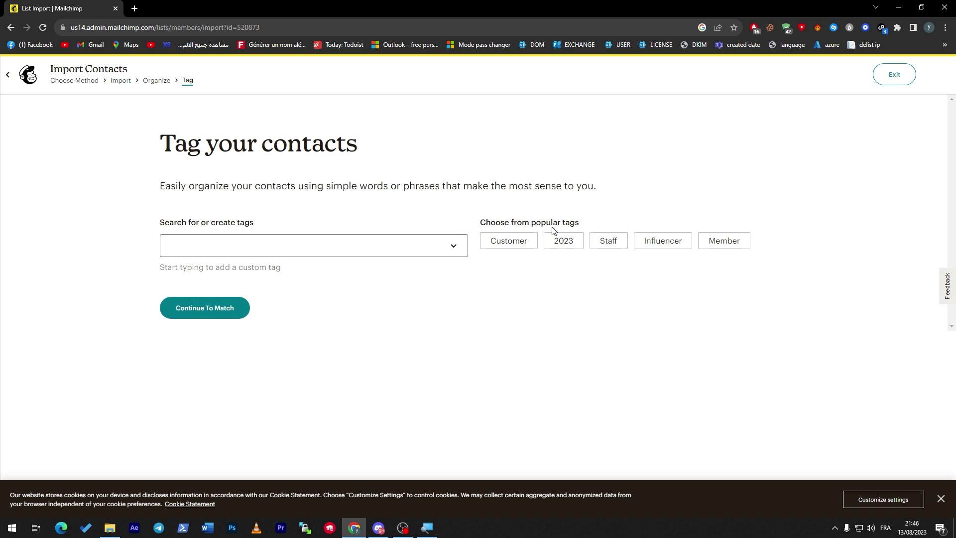
pyautogui.click(602, 243)
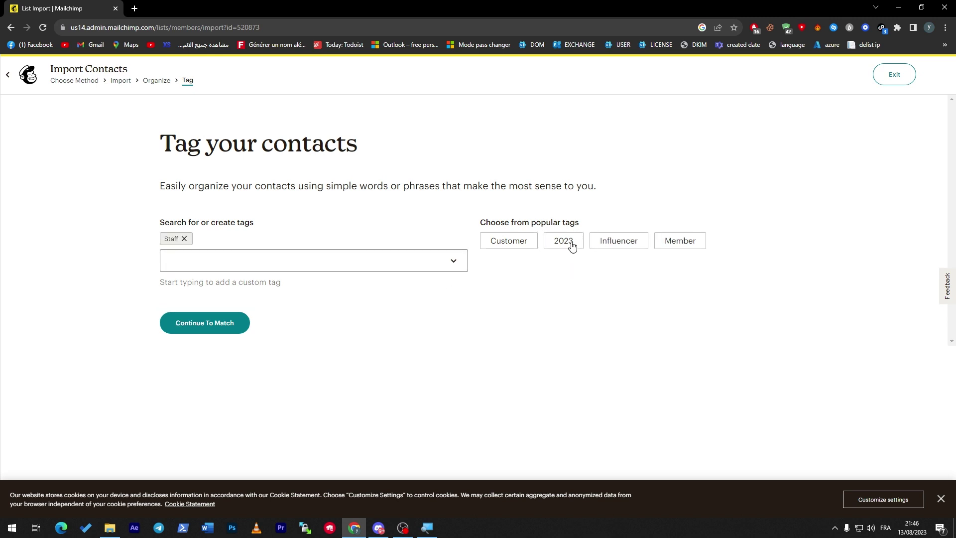
pyautogui.click(562, 243)
pyautogui.click(508, 243)
pyautogui.click(515, 244)
pyautogui.click(509, 243)
pyautogui.click(164, 331)
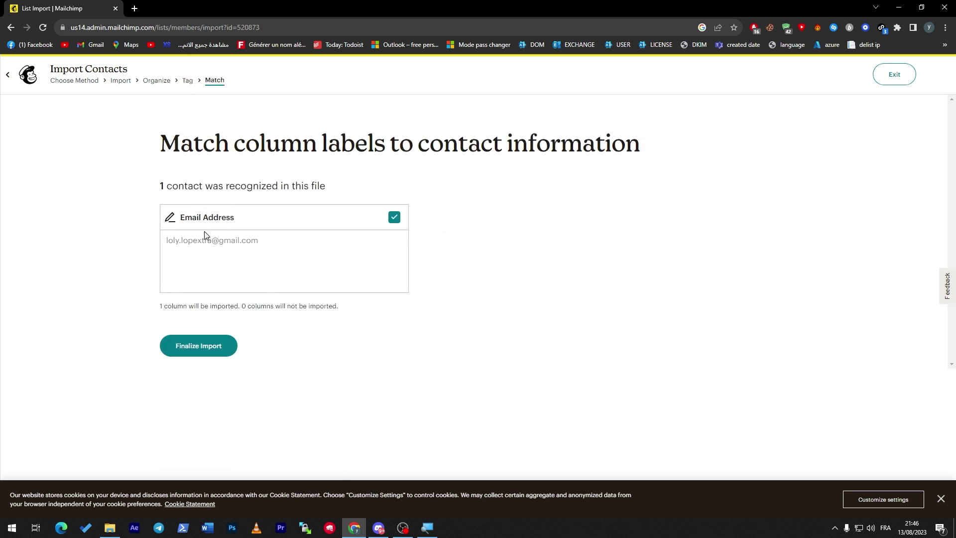
# Finalize and complete the contact import, then return to the campaign
pyautogui.click(204, 350)
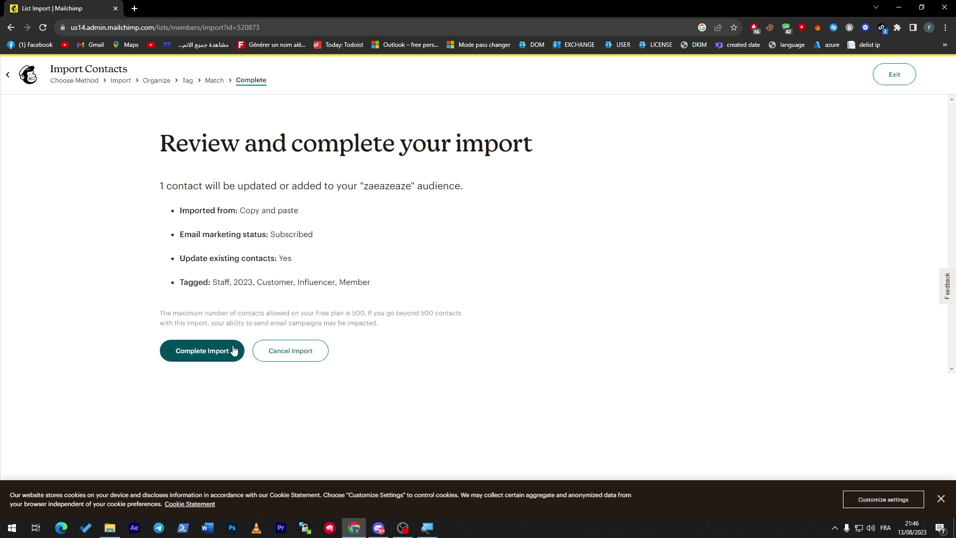
pyautogui.click(201, 350)
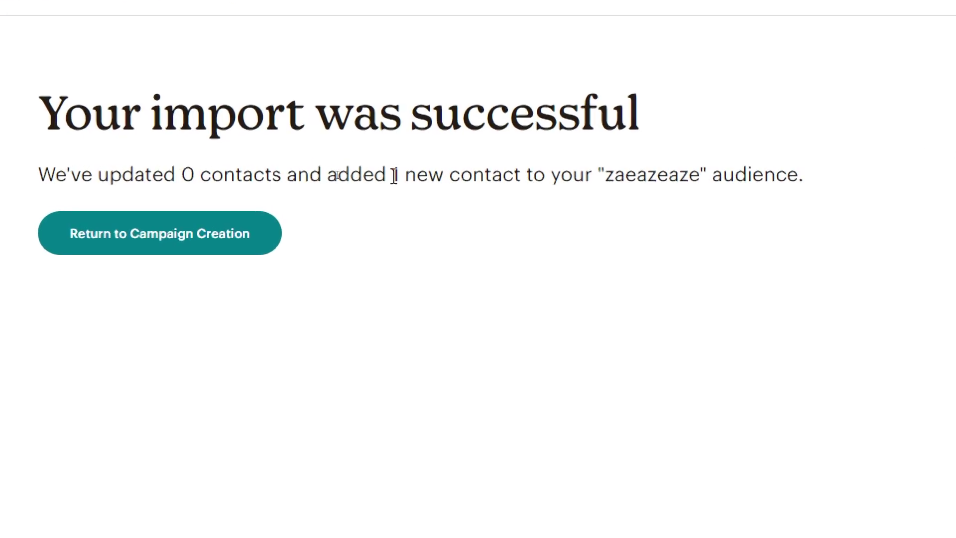
pyautogui.moveTo(405, 175); pyautogui.dragTo(491, 164)
pyautogui.click(455, 294)
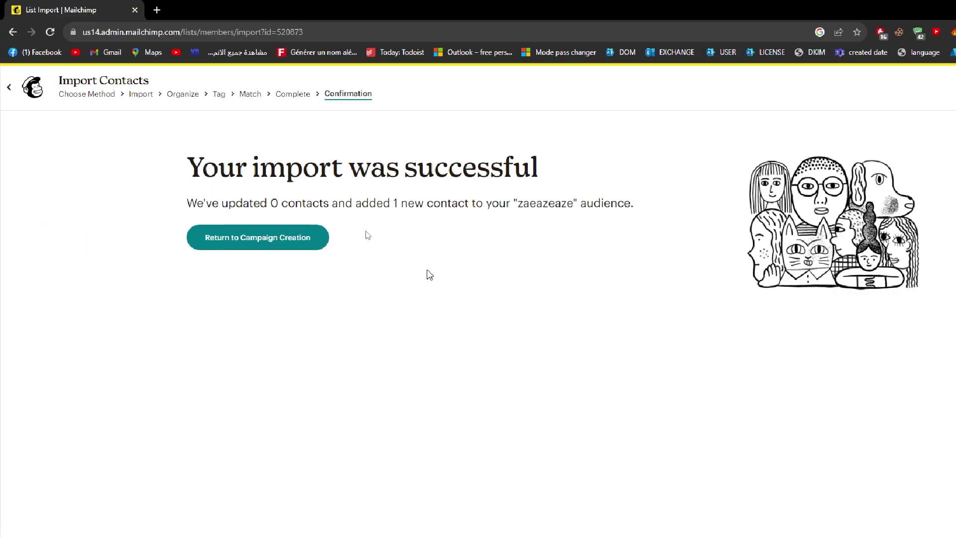
pyautogui.click(271, 244)
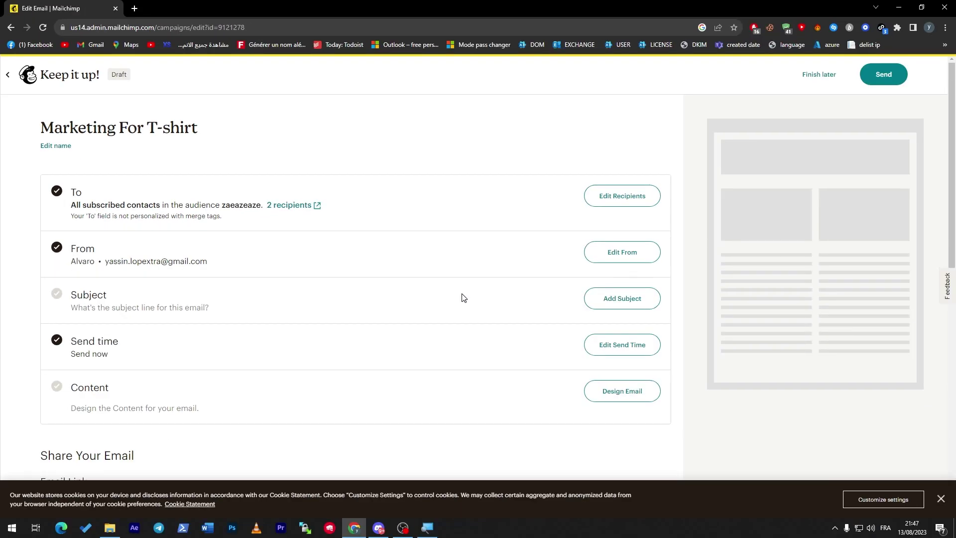
# Set and save the campaign subject line 'Marketing for Tshirt'
pyautogui.click(595, 300)
pyautogui.click(258, 360)
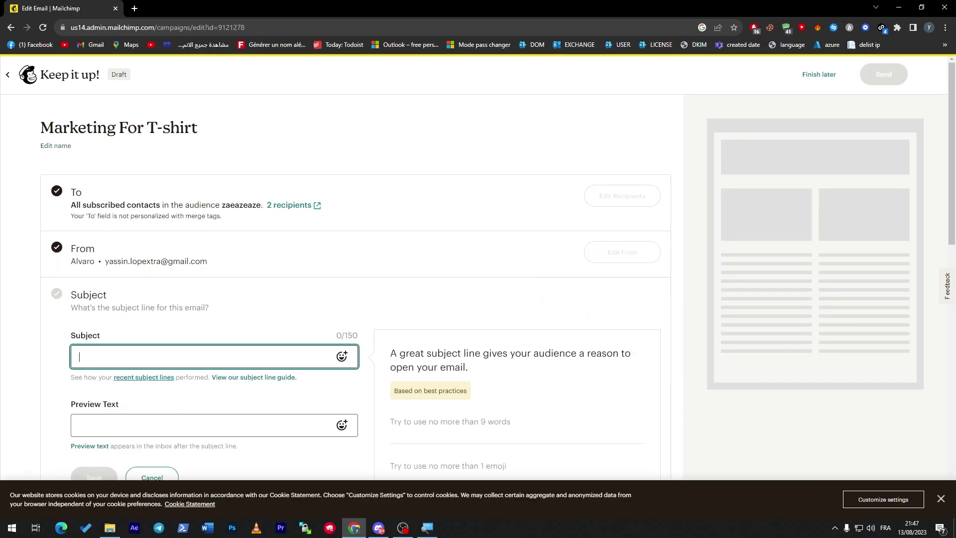
pyautogui.click(925, 240)
pyautogui.scroll(-2, 236, 429)
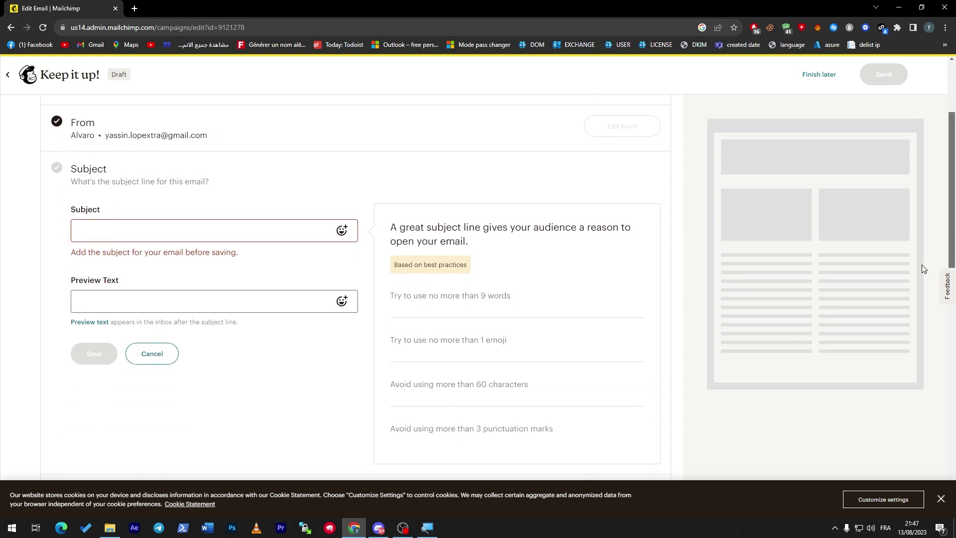
pyautogui.click(137, 263)
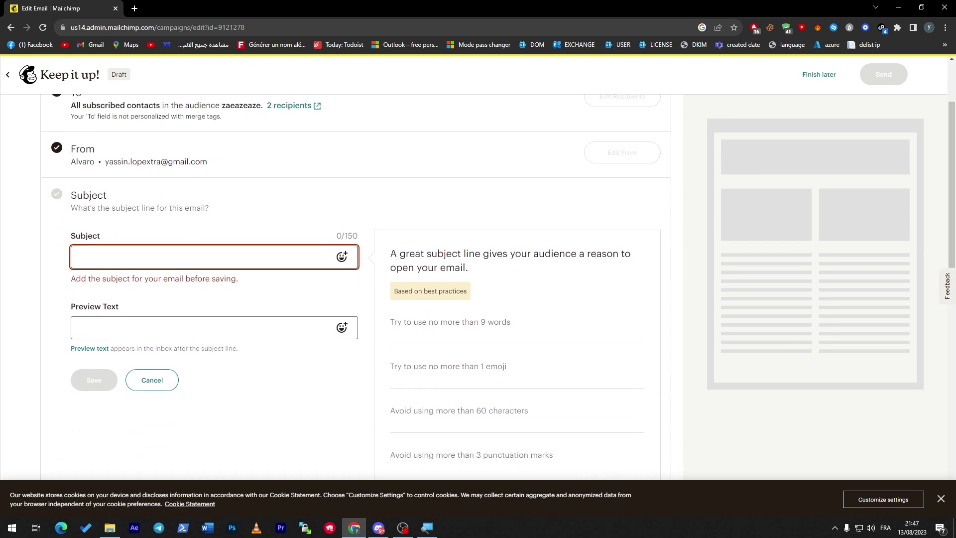
pyautogui.write('M')
pyautogui.press('BackSpace')
pyautogui.write('Marketing for')
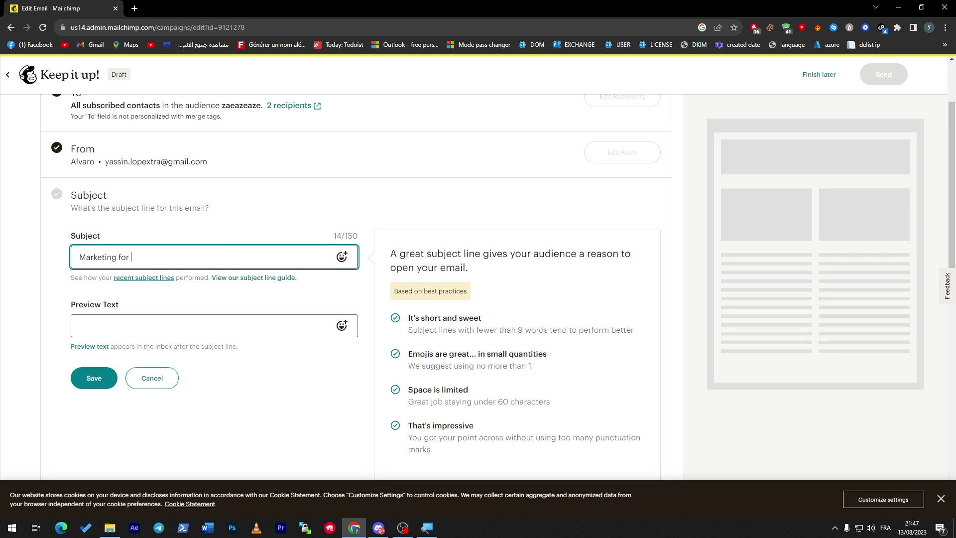
pyautogui.write(' Tshirt')
pyautogui.click(109, 376)
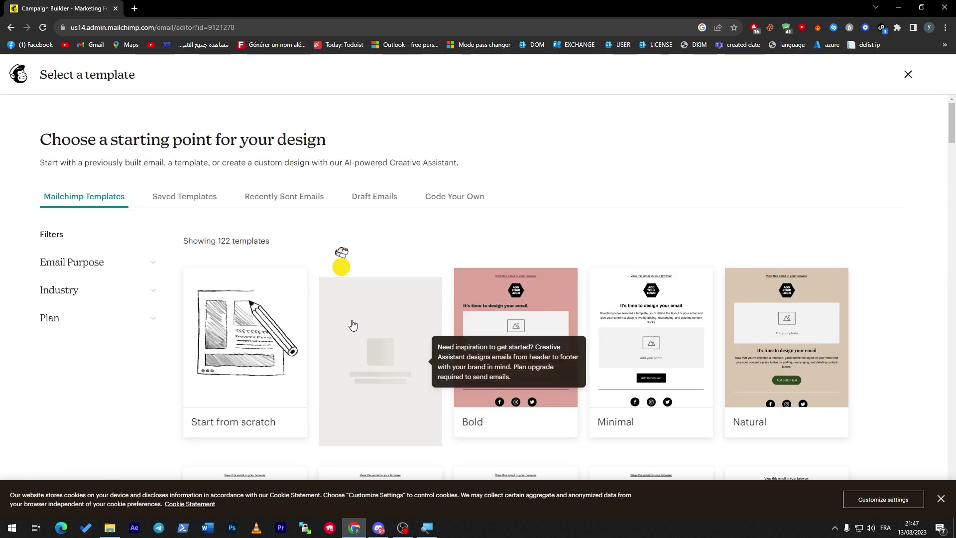
# Apply the Bold template as the campaign email's design
pyautogui.click(505, 337)
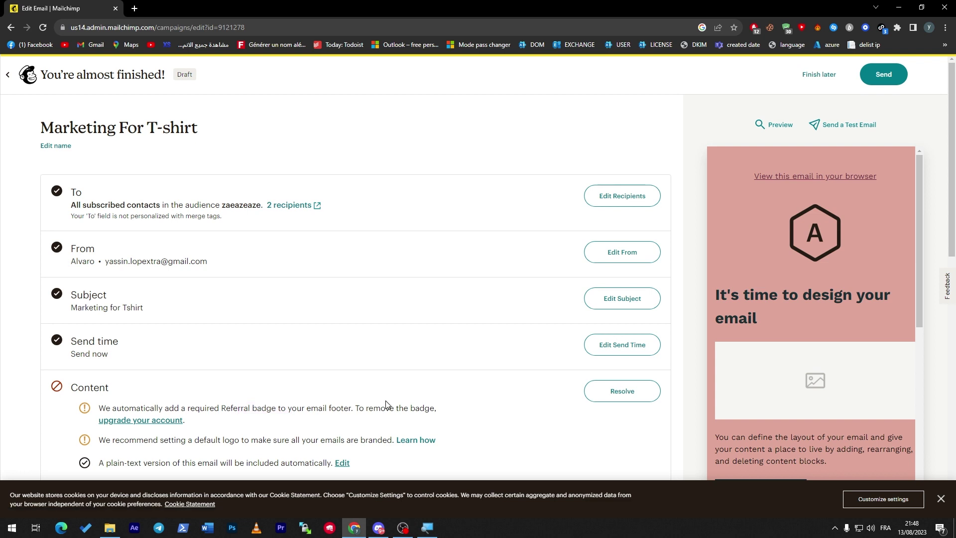
pyautogui.scroll(-5, 917, 282)
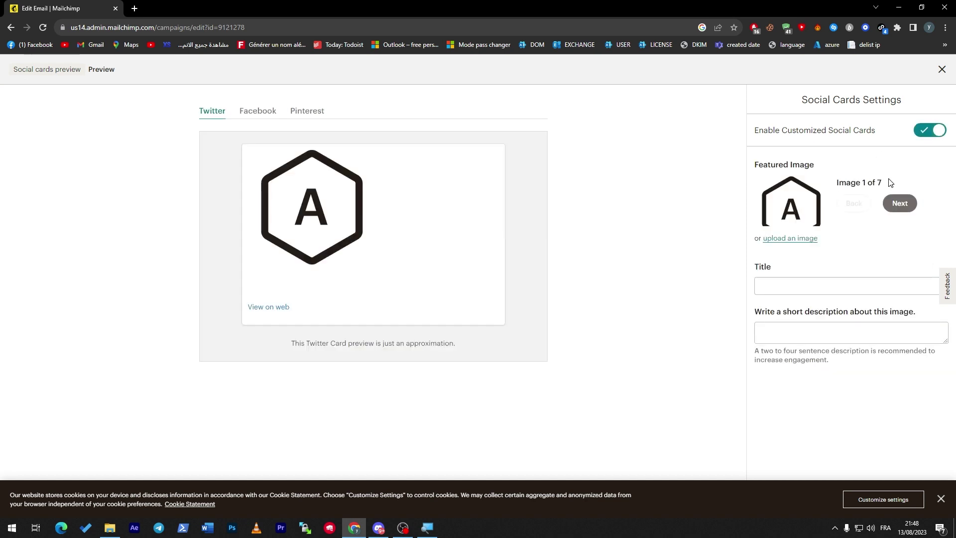
# Make the Mailchimp logo the social card's featured image and dismiss the cookie notice
pyautogui.click(899, 203)
pyautogui.click(900, 204)
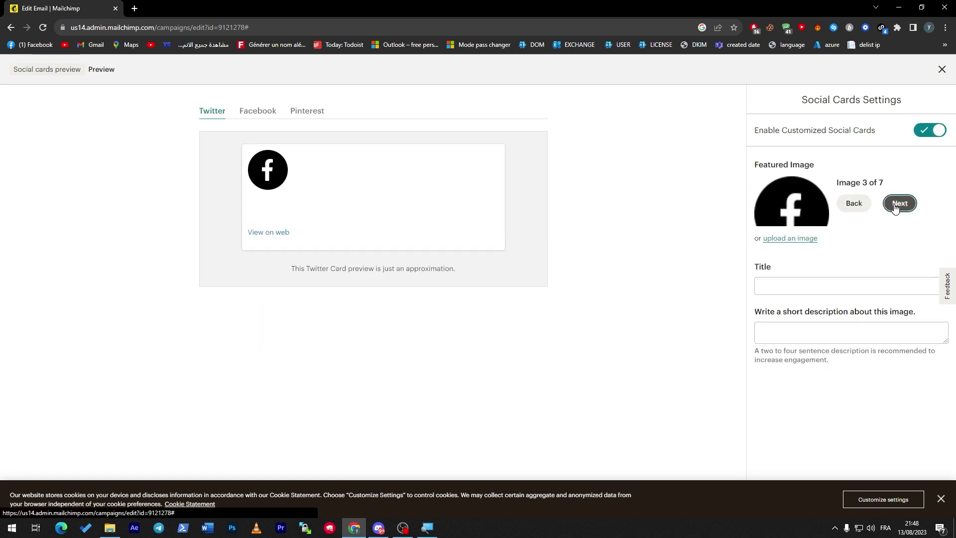
pyautogui.click(898, 204)
pyautogui.click(897, 205)
pyautogui.click(897, 206)
pyautogui.click(896, 207)
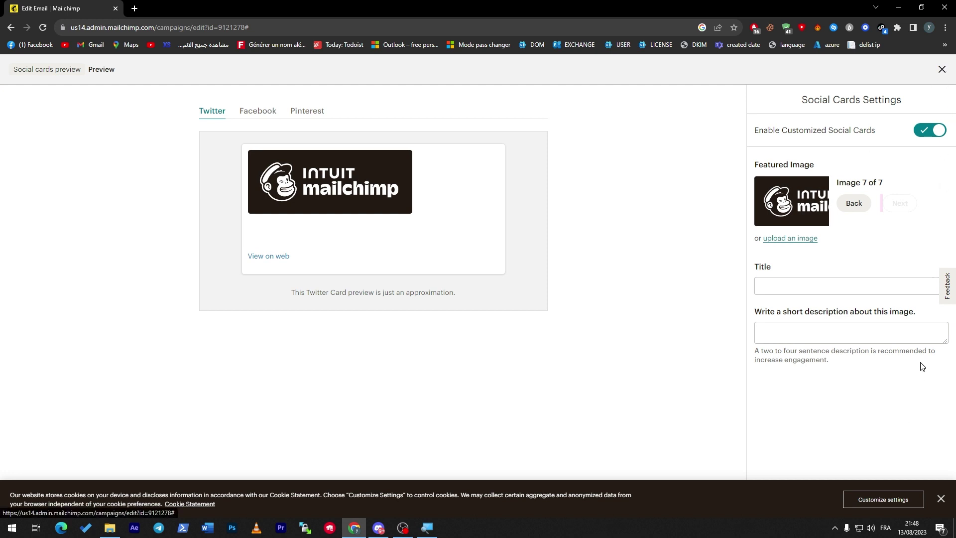
pyautogui.click(940, 499)
pyautogui.click(786, 504)
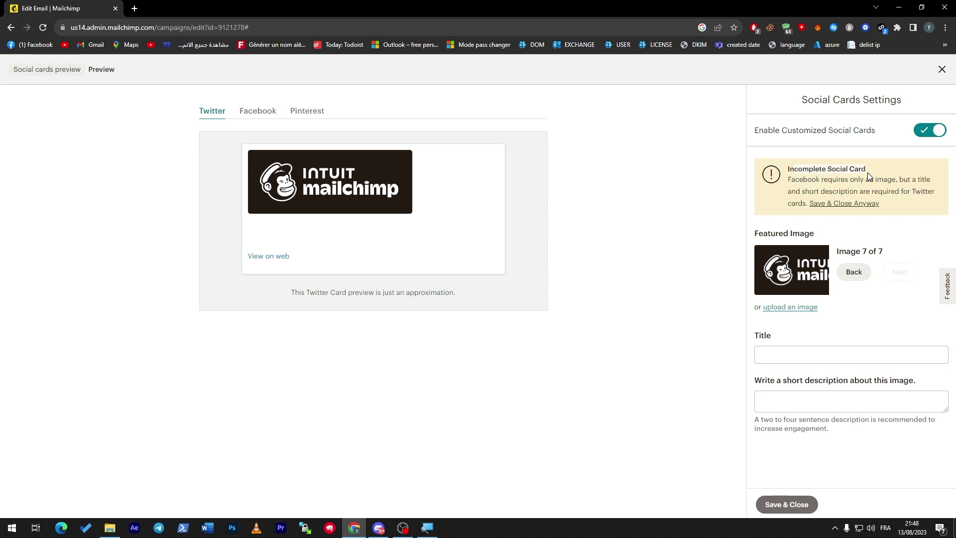
# Title the card 'ezaeaze', preview Facebook and Pinterest, then disable customized social cards and close
pyautogui.click(851, 355)
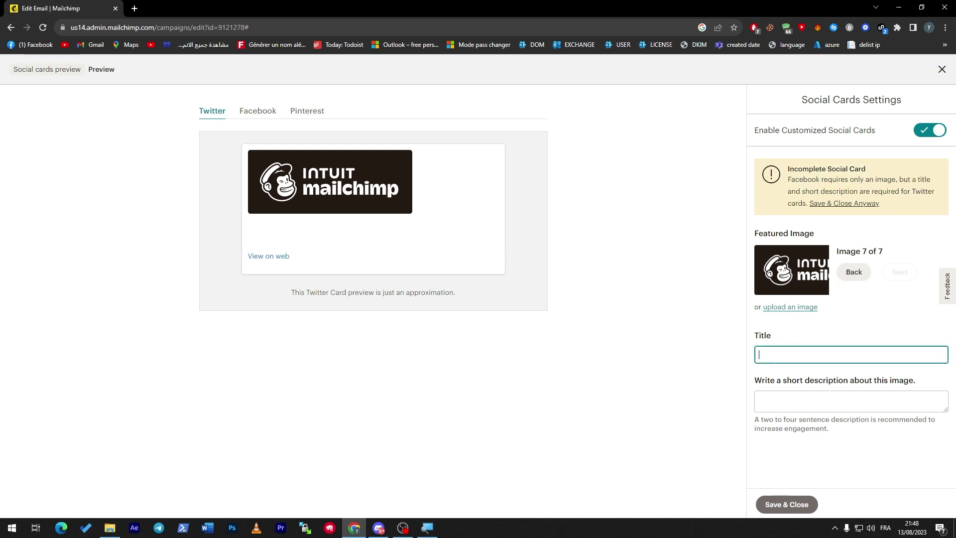
pyautogui.write('ezaeaze')
pyautogui.click(270, 113)
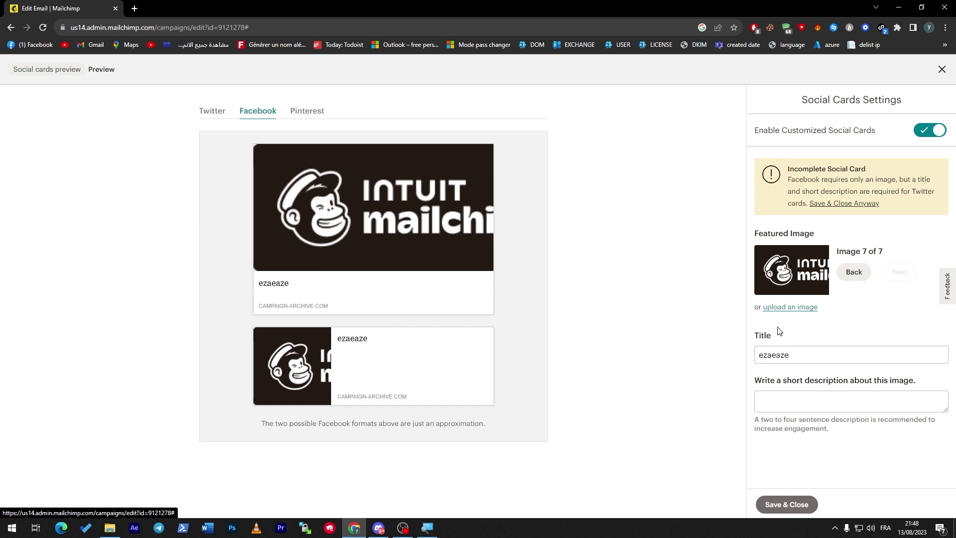
pyautogui.click(305, 110)
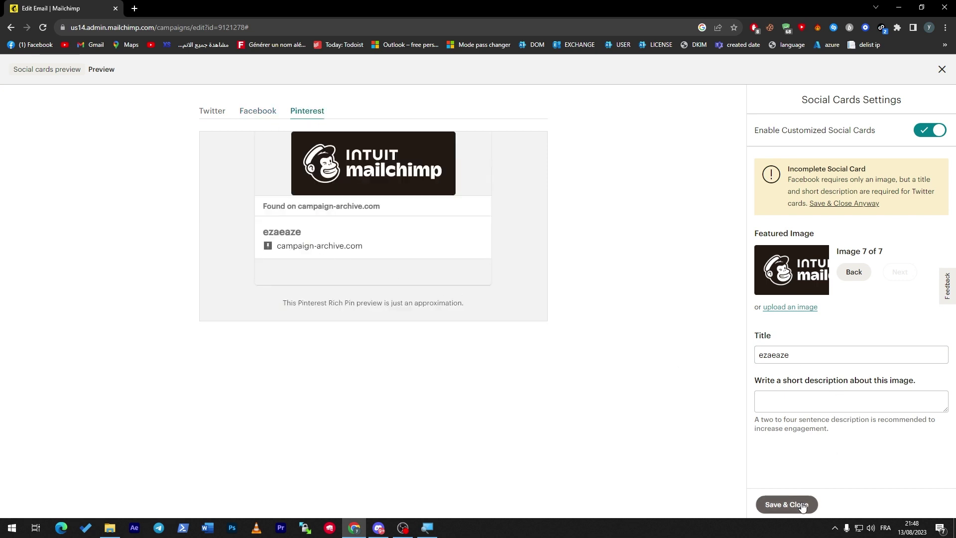
pyautogui.click(935, 131)
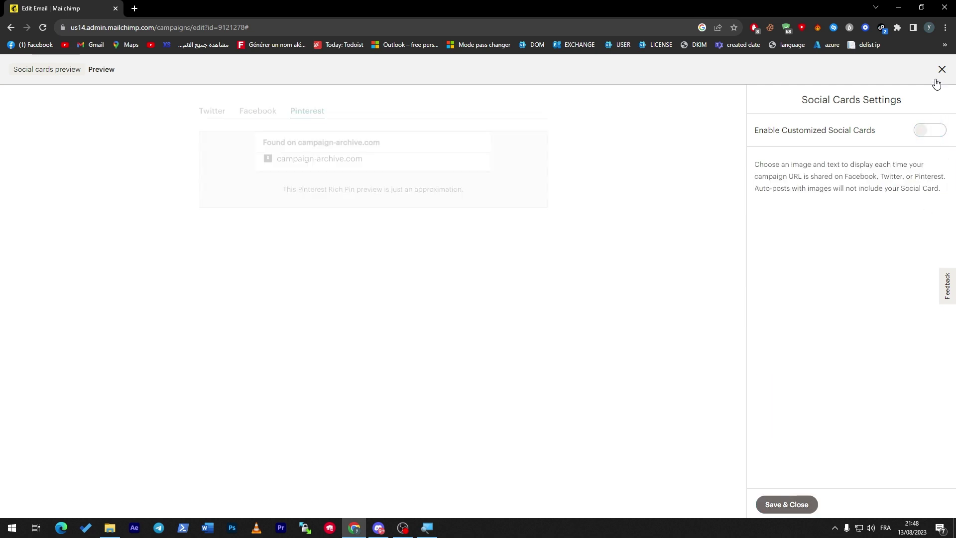
pyautogui.click(941, 69)
# Scroll the campaign page and launch Send a Test Email from above the email preview
pyautogui.scroll(-7, 954, 203)
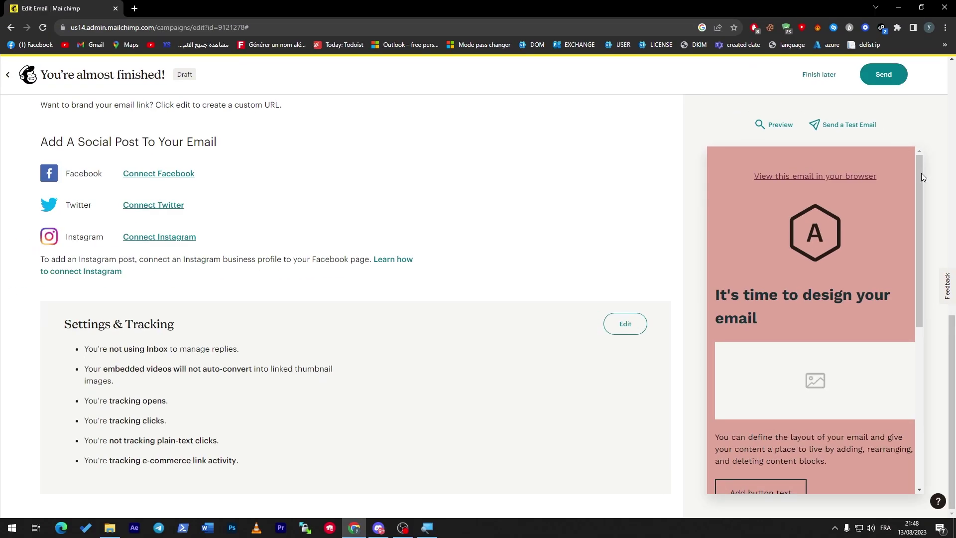
pyautogui.scroll(-4, 897, 487)
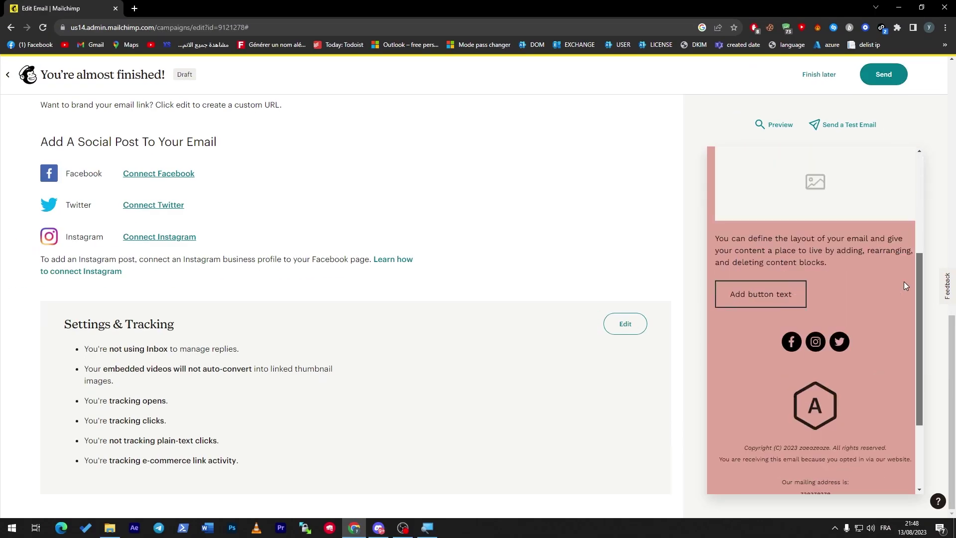
pyautogui.scroll(-3, 897, 408)
pyautogui.scroll(10, 910, 187)
pyautogui.moveTo(954, 367); pyautogui.dragTo(953, 115)
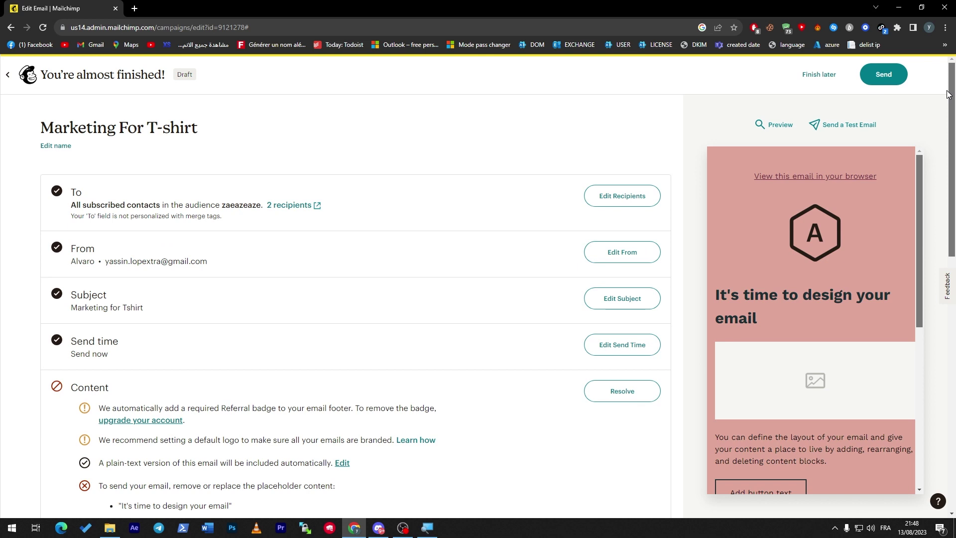
pyautogui.click(840, 124)
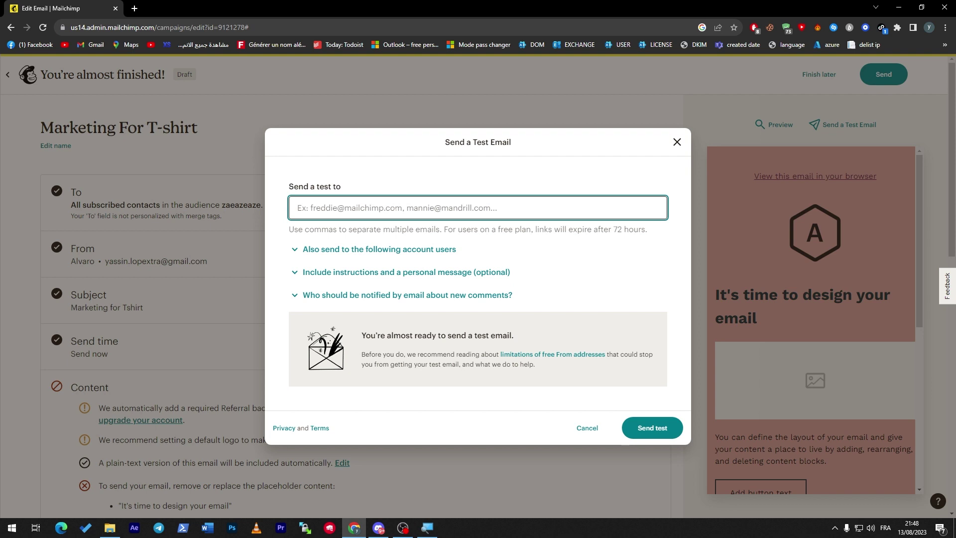
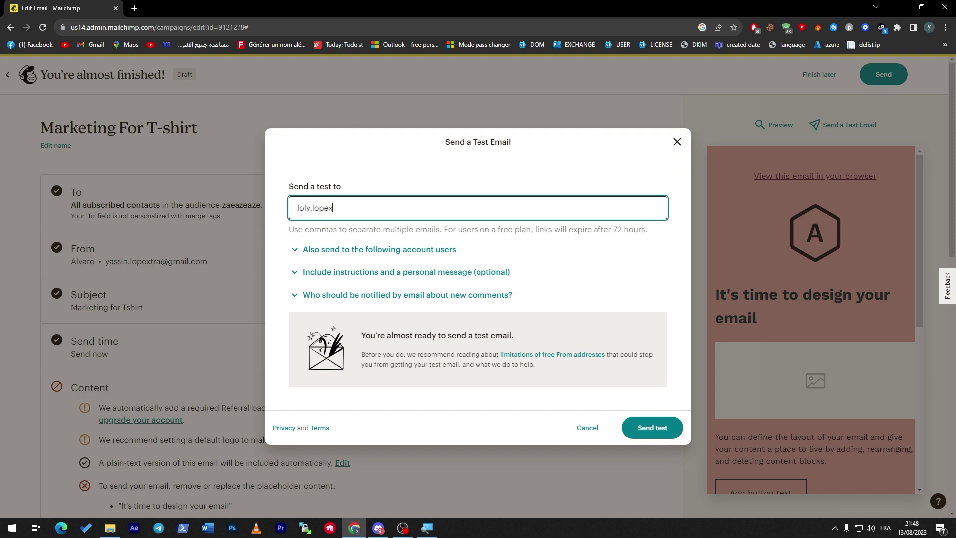
# Send a test of the campaign to the account's Gmail address and dismiss the confirmation
pyautogui.hotkey('ctrl', 'a')
pyautogui.press('BackSpace')
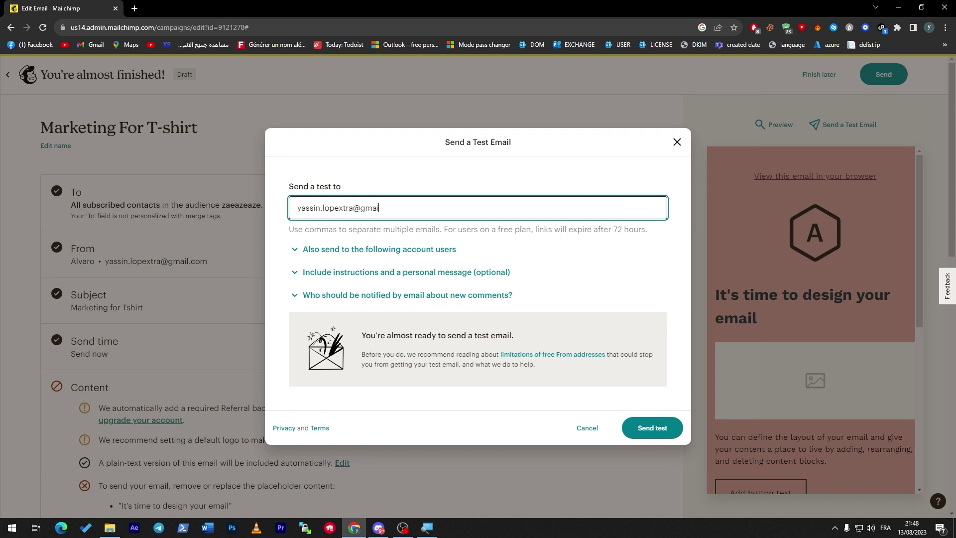
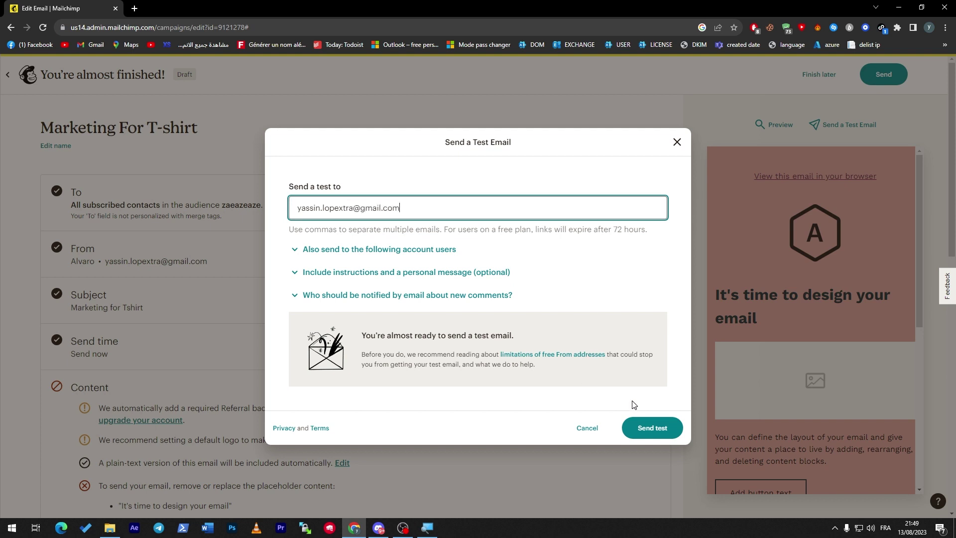
pyautogui.click(645, 426)
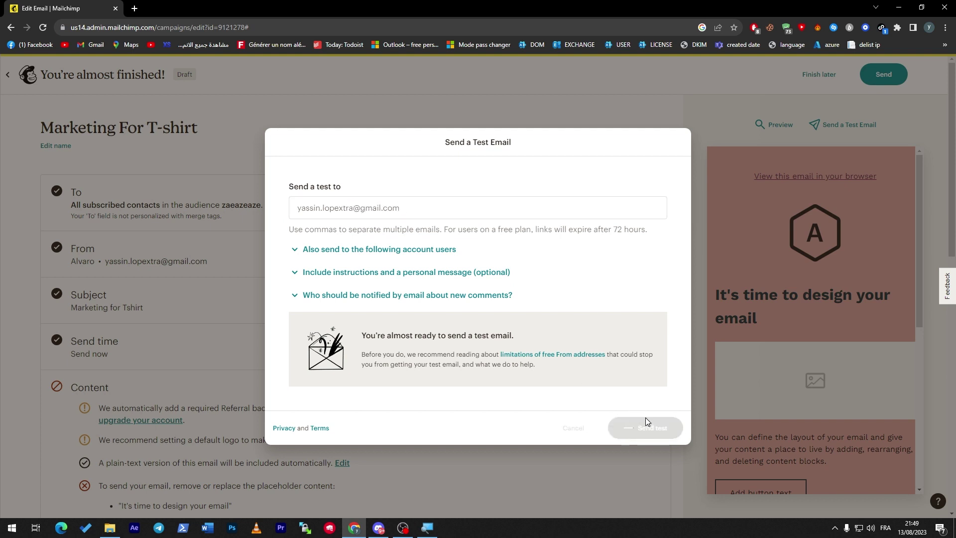
pyautogui.click(649, 348)
# Check the received test message in Gmail in a new tab, then return to Mailchimp
pyautogui.hotkey('ctrl', 't')
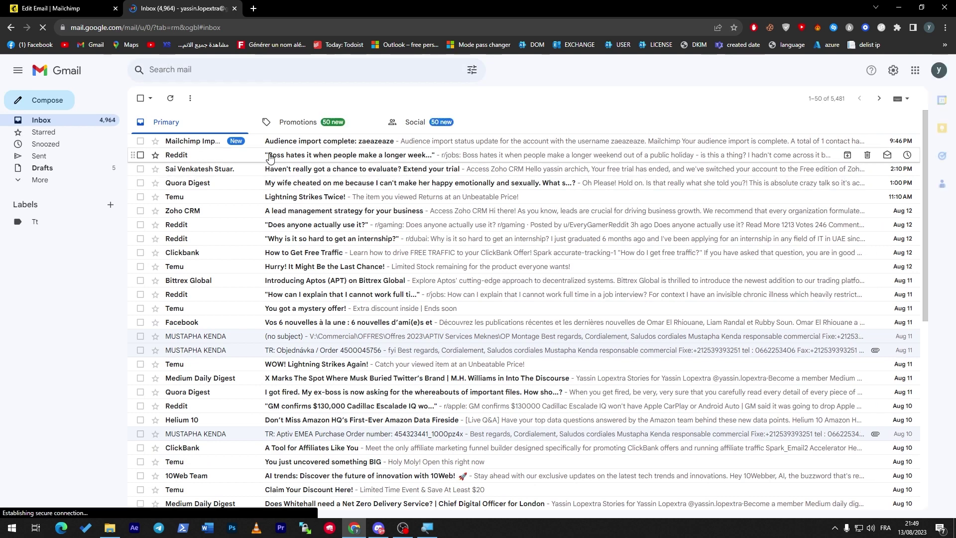
pyautogui.click(222, 147)
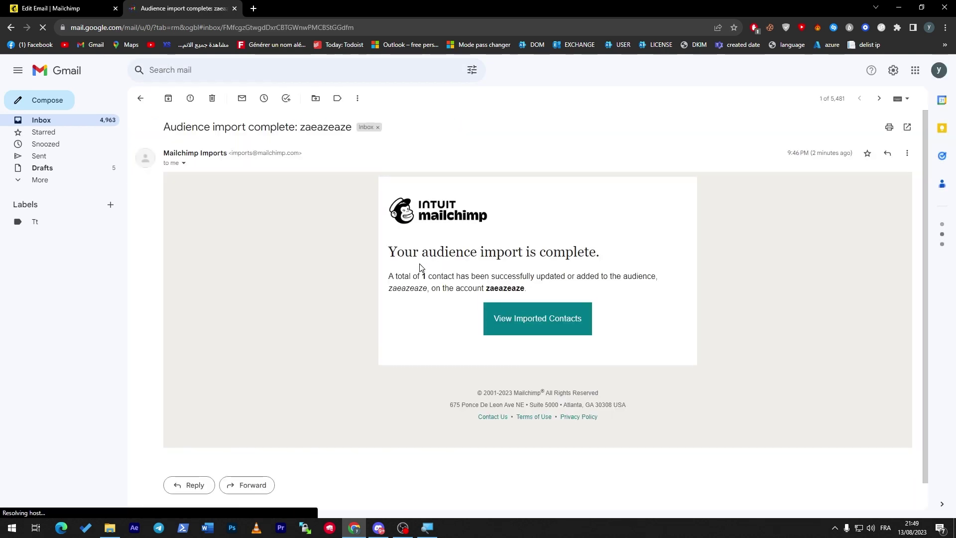
pyautogui.moveTo(413, 251); pyautogui.dragTo(597, 420)
pyautogui.click(104, 124)
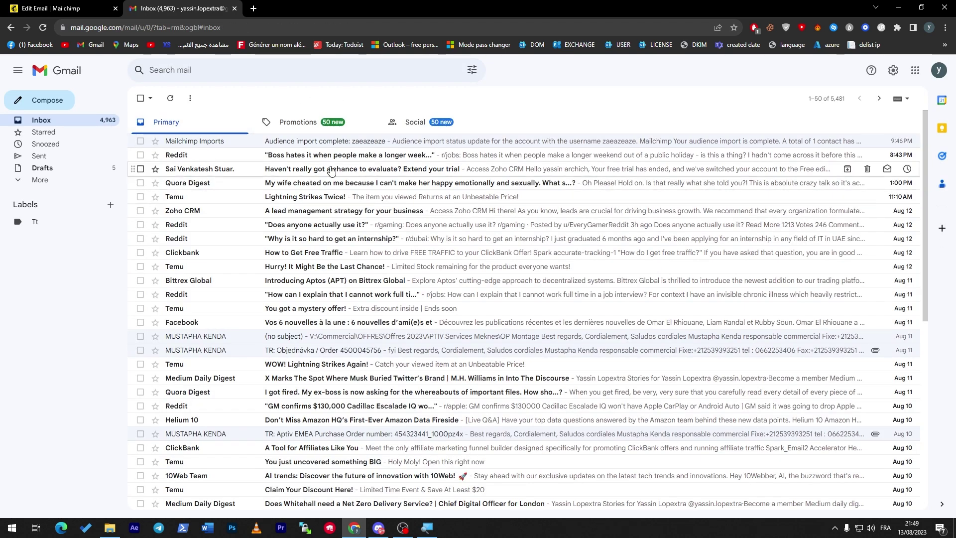
pyautogui.click(75, 8)
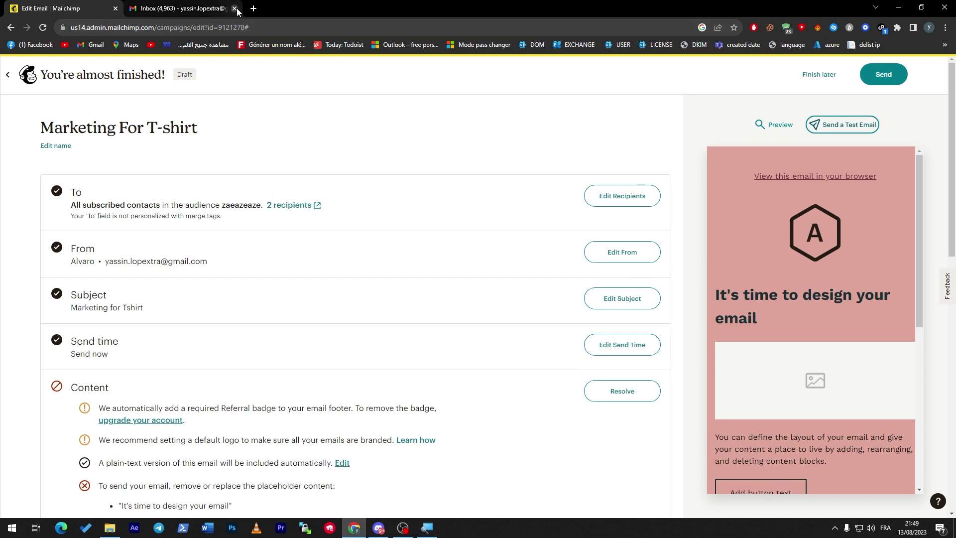
# Close the Gmail tab and review the Referral badge notice on the checklist
pyautogui.click(235, 9)
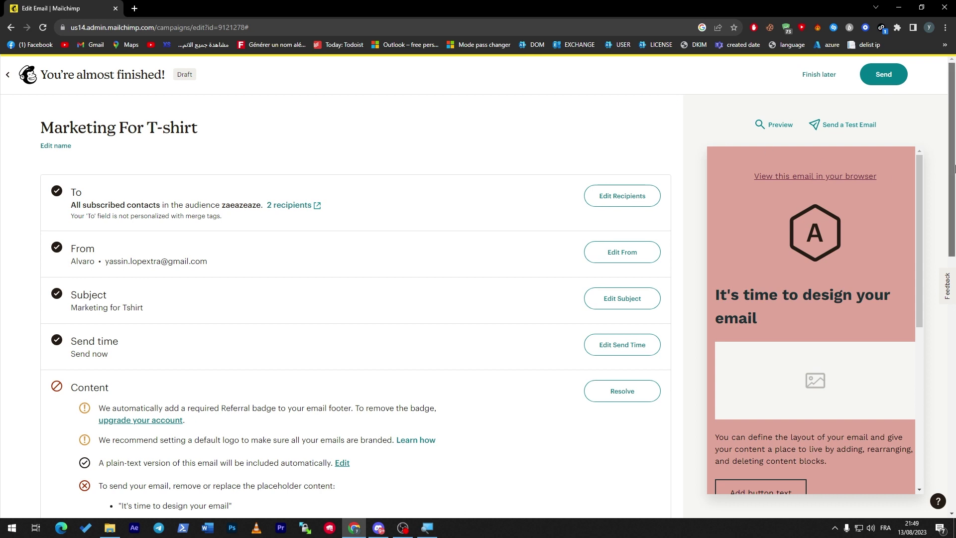
pyautogui.scroll(-4, 951, 254)
pyautogui.scroll(4, 951, 175)
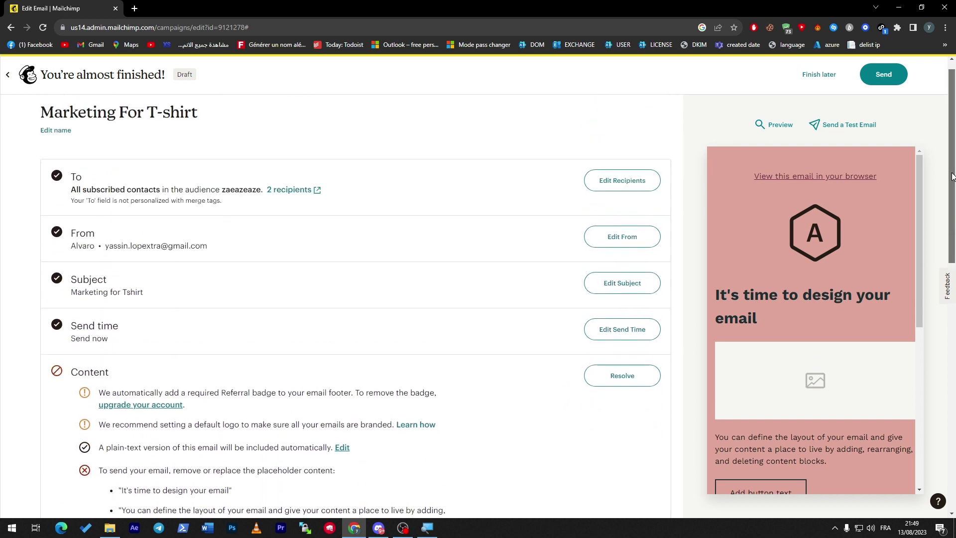
pyautogui.scroll(-3, 951, 176)
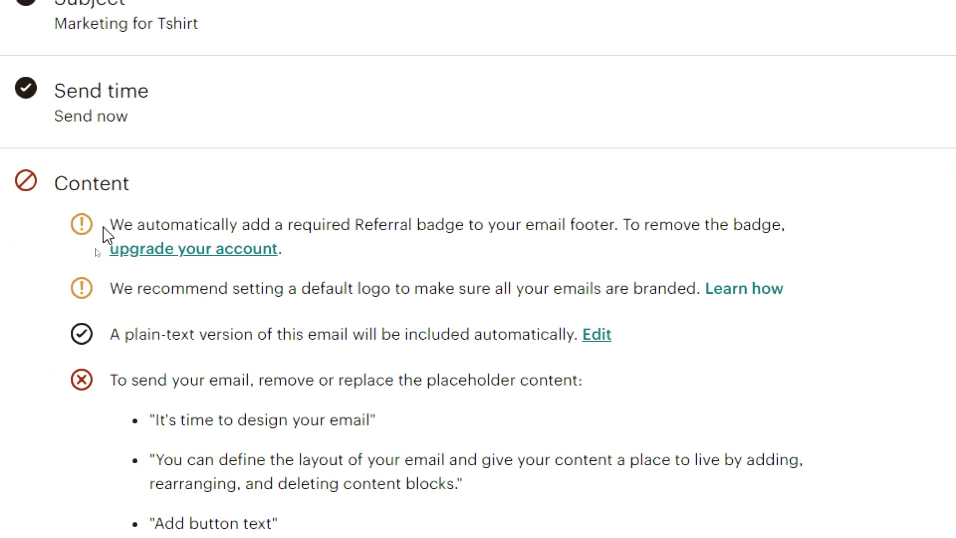
pyautogui.moveTo(109, 224); pyautogui.dragTo(205, 220)
pyautogui.moveTo(393, 225); pyautogui.dragTo(678, 232)
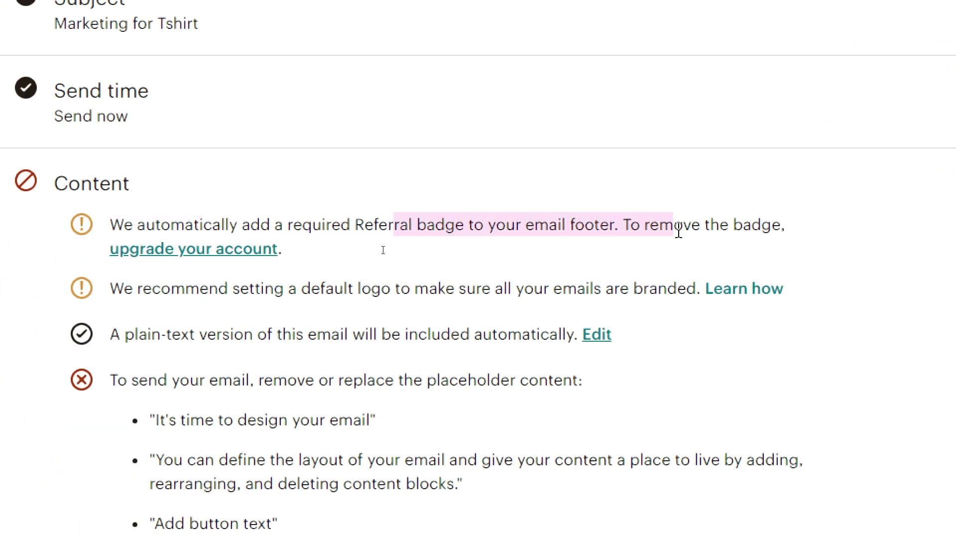
pyautogui.click(678, 233)
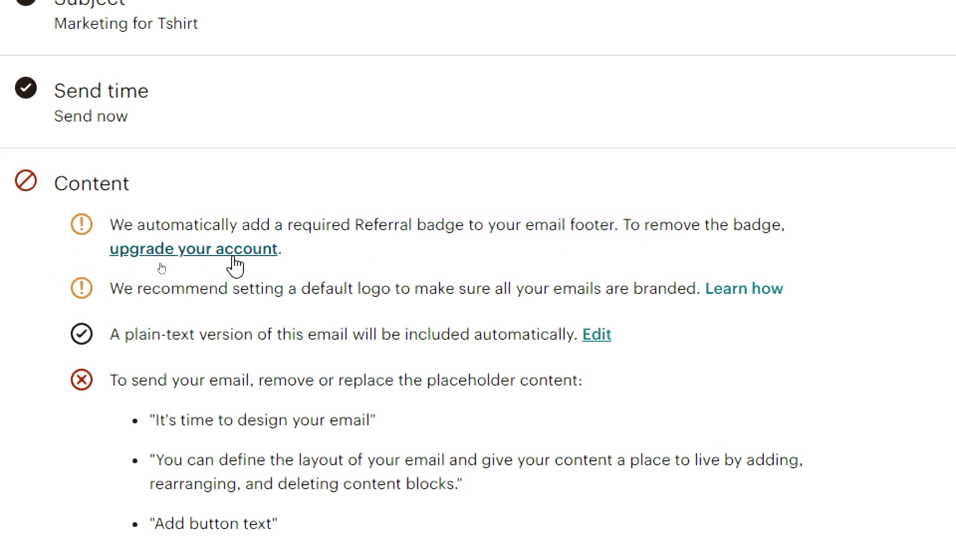
# Read through the default logo and branding recommendations in the checklist
pyautogui.moveTo(142, 289); pyautogui.dragTo(362, 281)
pyautogui.click(356, 290)
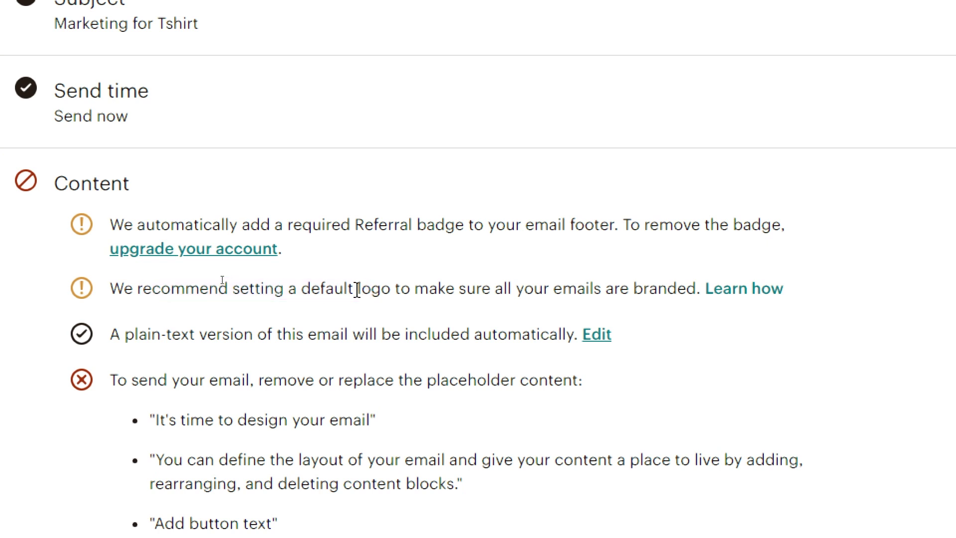
pyautogui.moveTo(145, 292); pyautogui.dragTo(384, 285)
pyautogui.click(384, 285)
pyautogui.moveTo(622, 289); pyautogui.dragTo(438, 287)
pyautogui.click(439, 287)
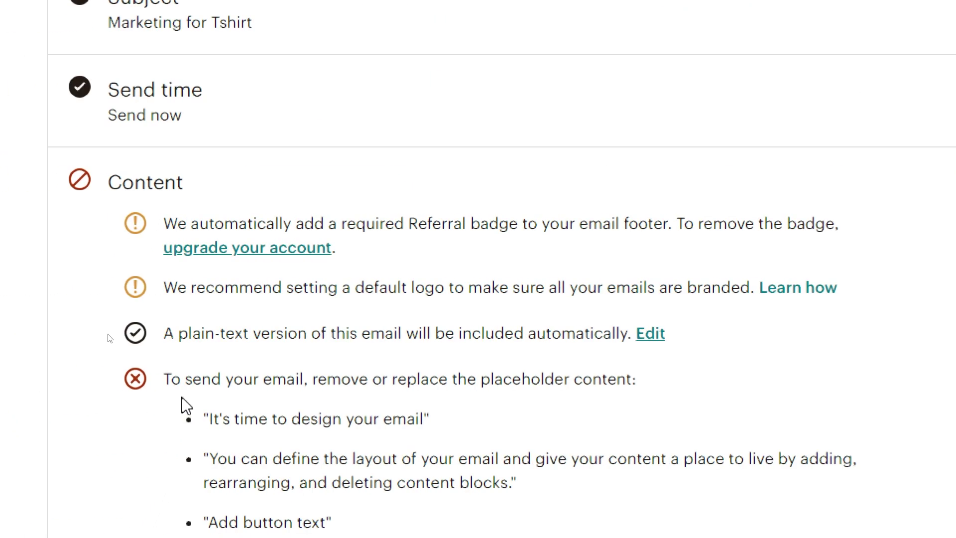
# Review the Content placeholder warning and scroll through the email preview
pyautogui.scroll(-2, 186, 406)
pyautogui.moveTo(185, 195); pyautogui.dragTo(582, 196)
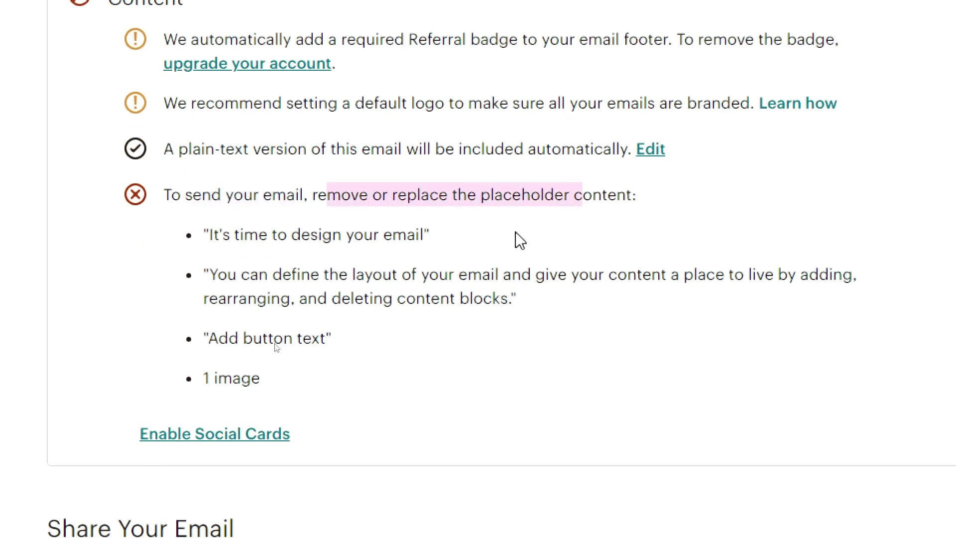
pyautogui.click(378, 243)
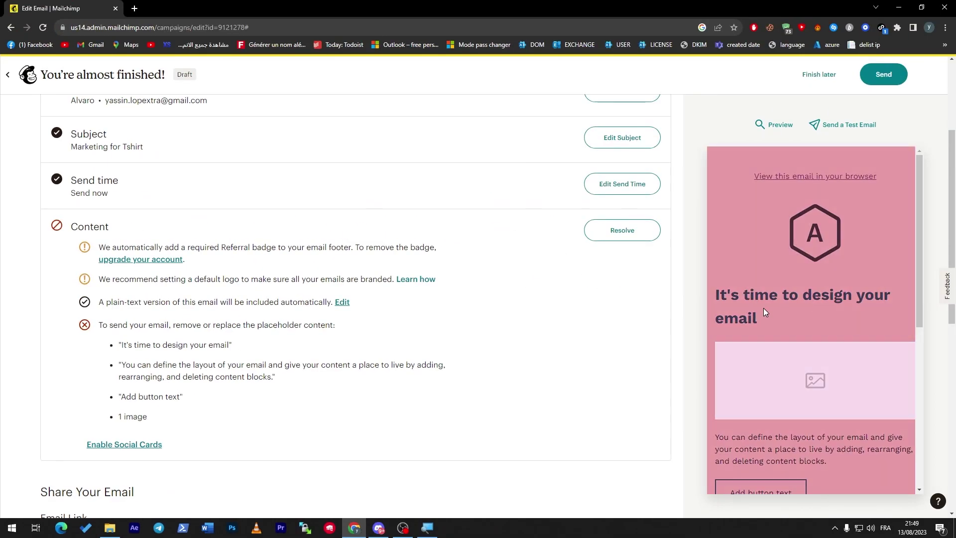
pyautogui.scroll(-1, 920, 325)
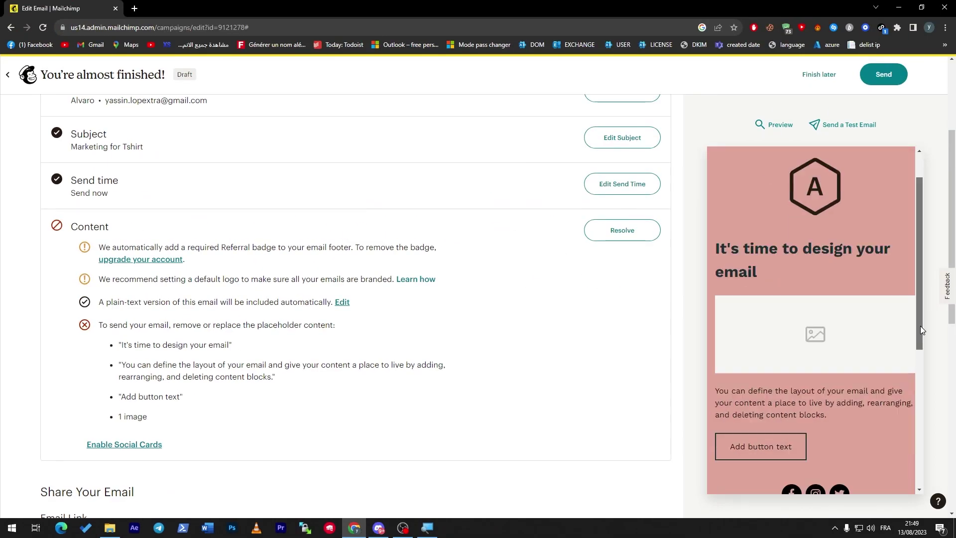
pyautogui.moveTo(920, 325); pyautogui.dragTo(915, 288)
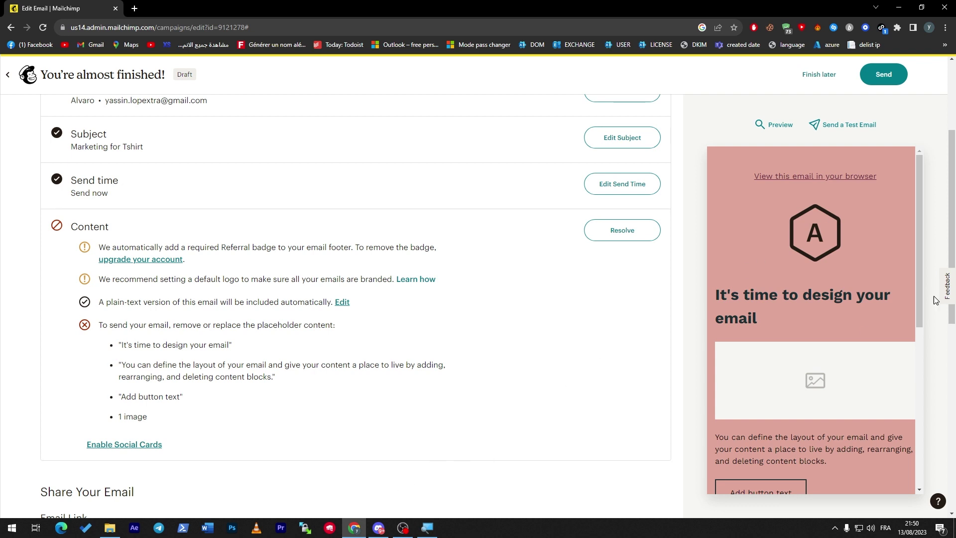
pyautogui.moveTo(952, 240); pyautogui.dragTo(938, 423)
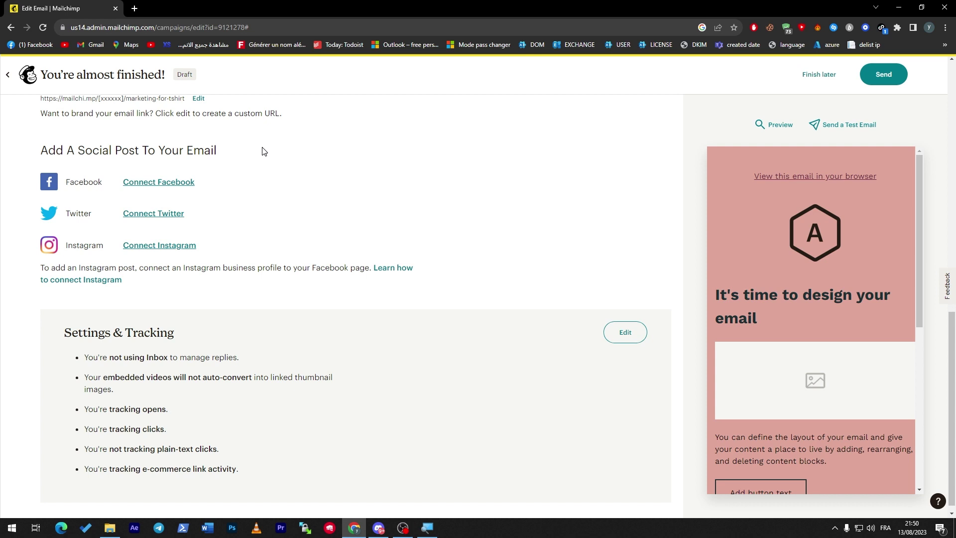
pyautogui.scroll(-4, 911, 348)
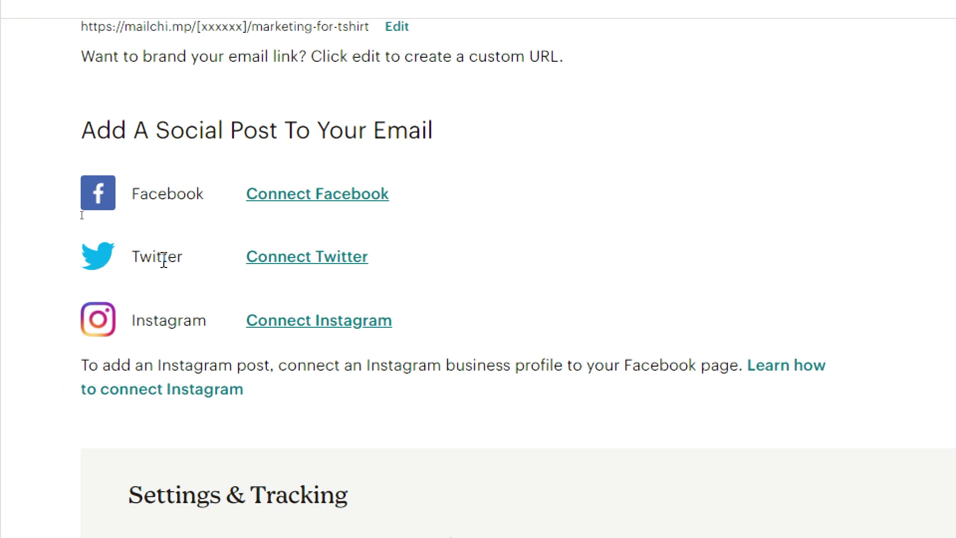
pyautogui.moveTo(145, 320); pyautogui.dragTo(187, 331)
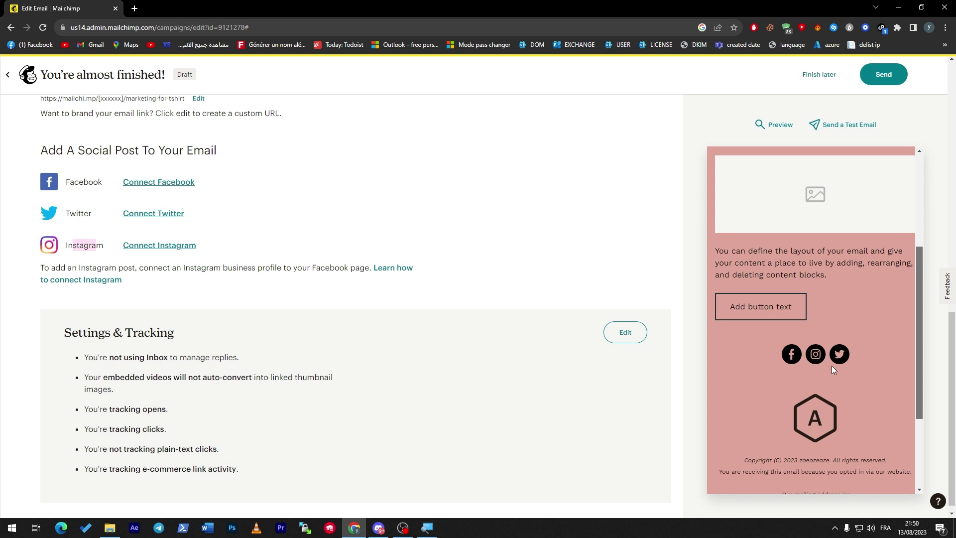
pyautogui.moveTo(916, 360); pyautogui.dragTo(909, 441)
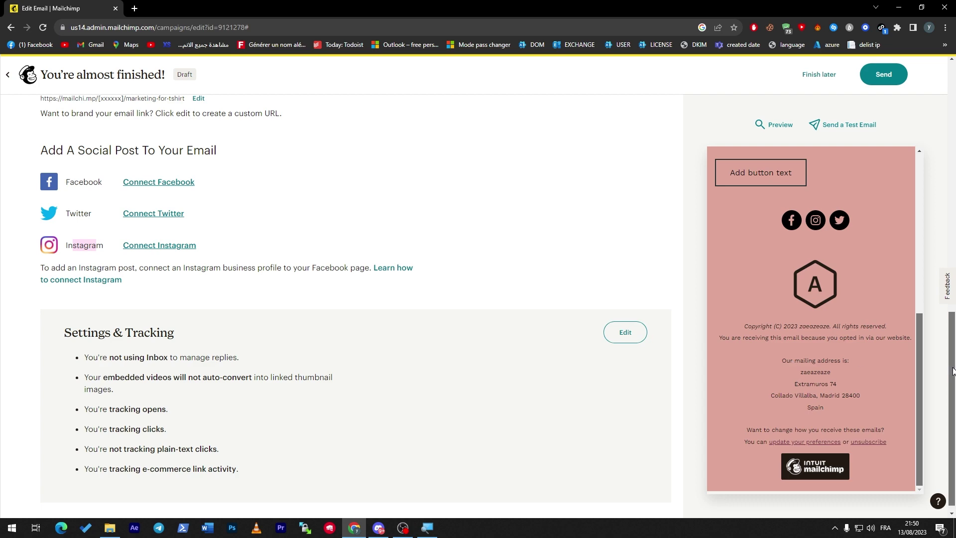
pyautogui.moveTo(952, 371); pyautogui.dragTo(955, 169)
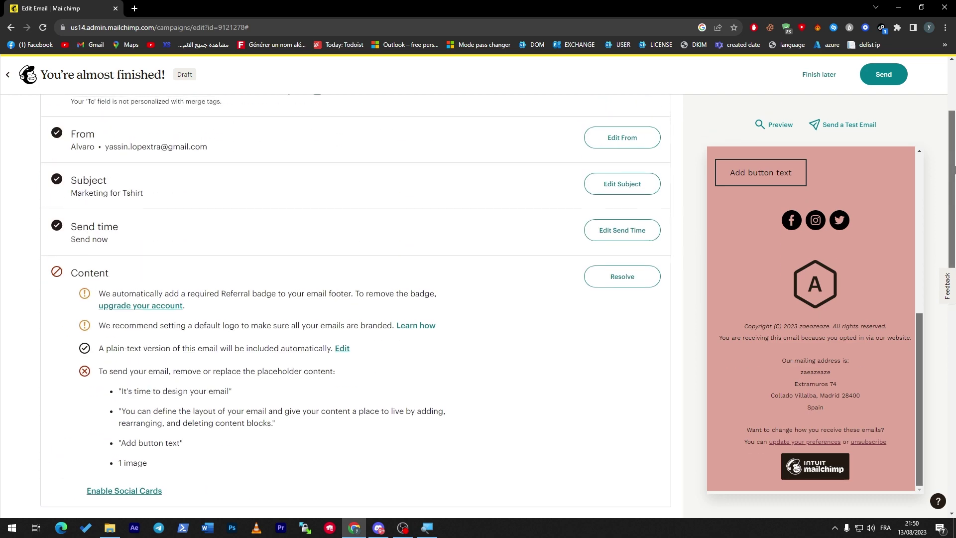